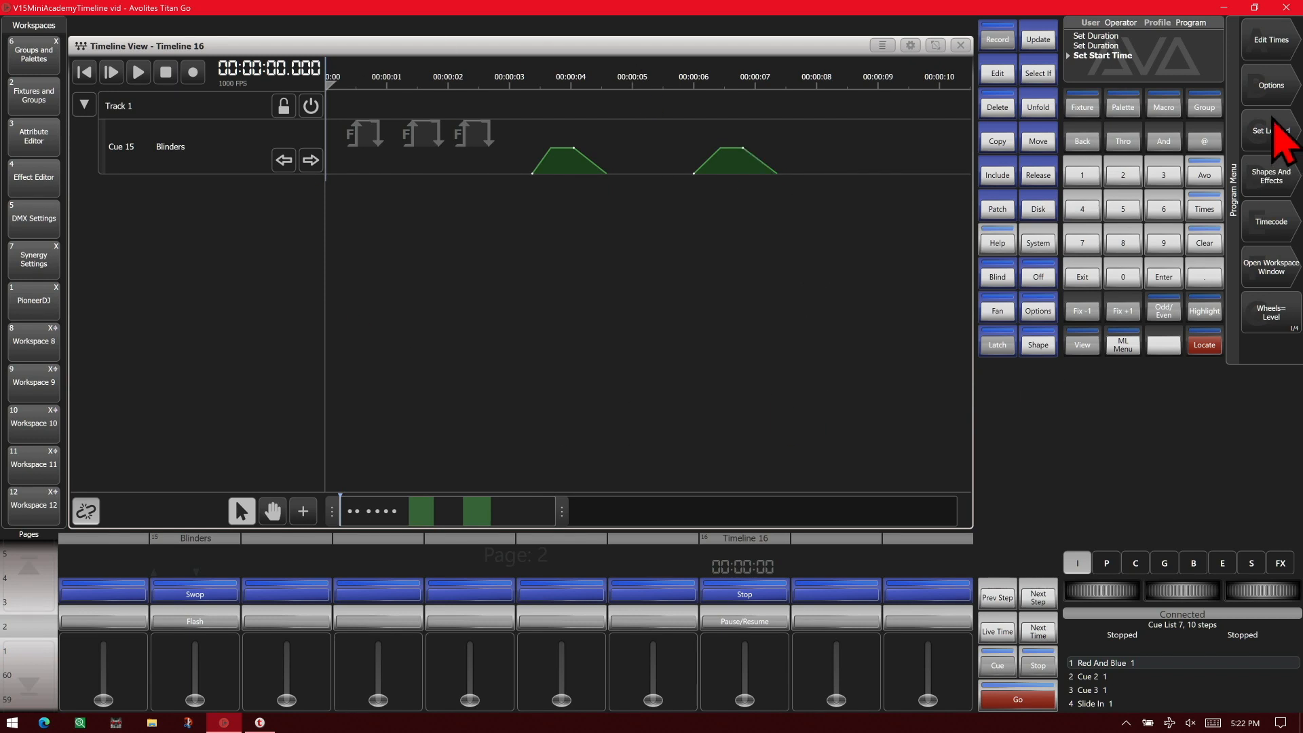
# Open the options of Timeline 16 and set its duration to 00:00:05.000.
pyautogui.click(1272, 85)
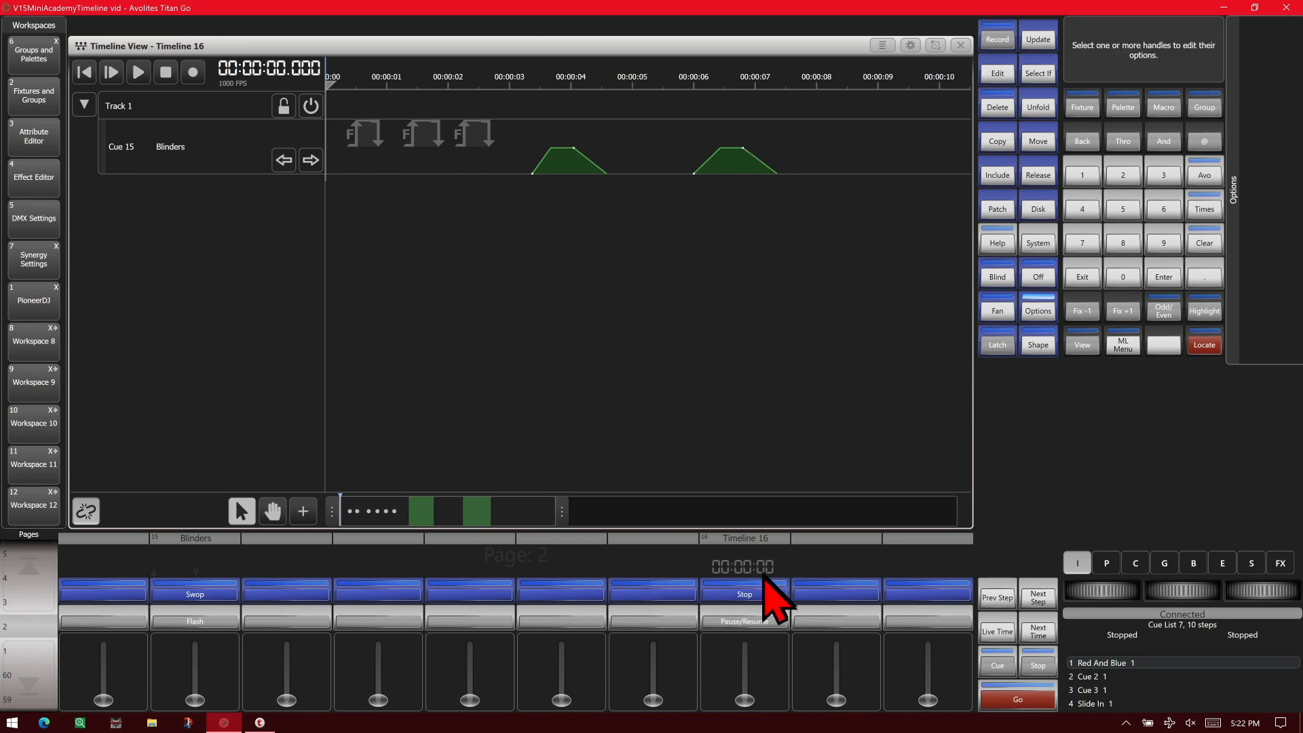
pyautogui.click(761, 591)
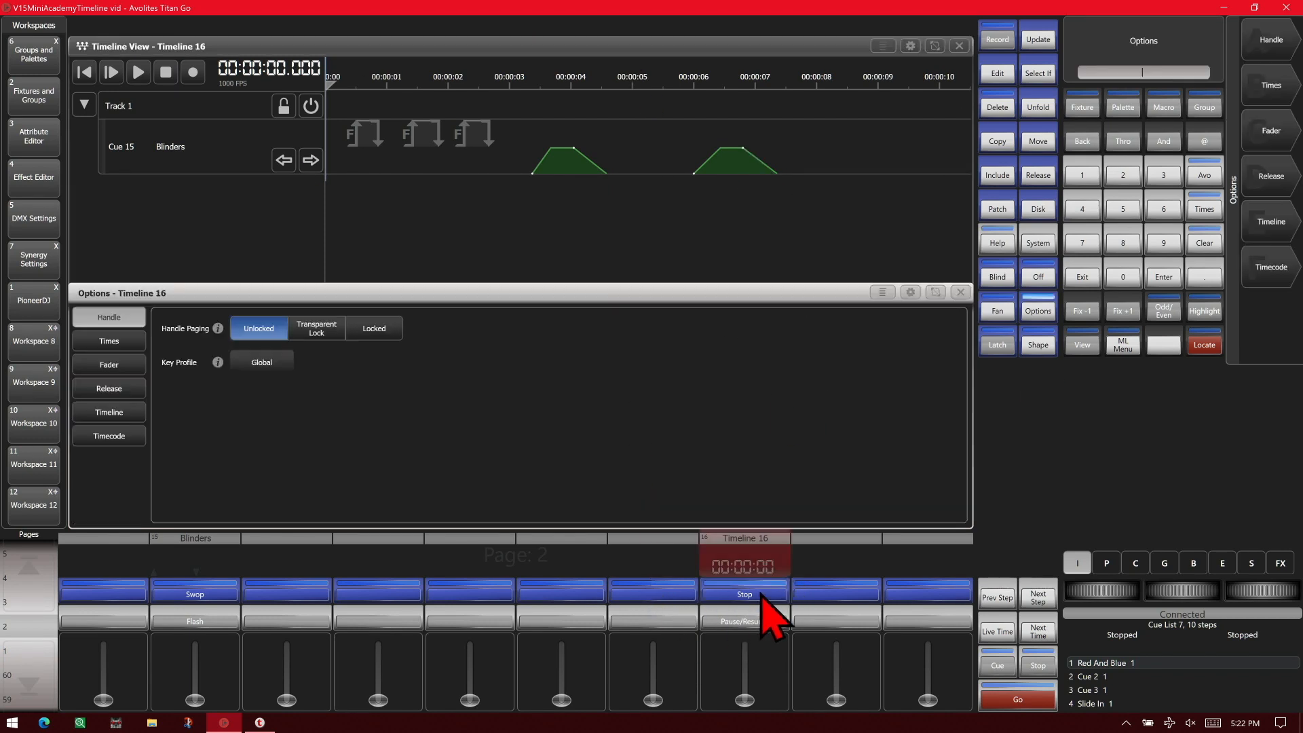
pyautogui.click(115, 346)
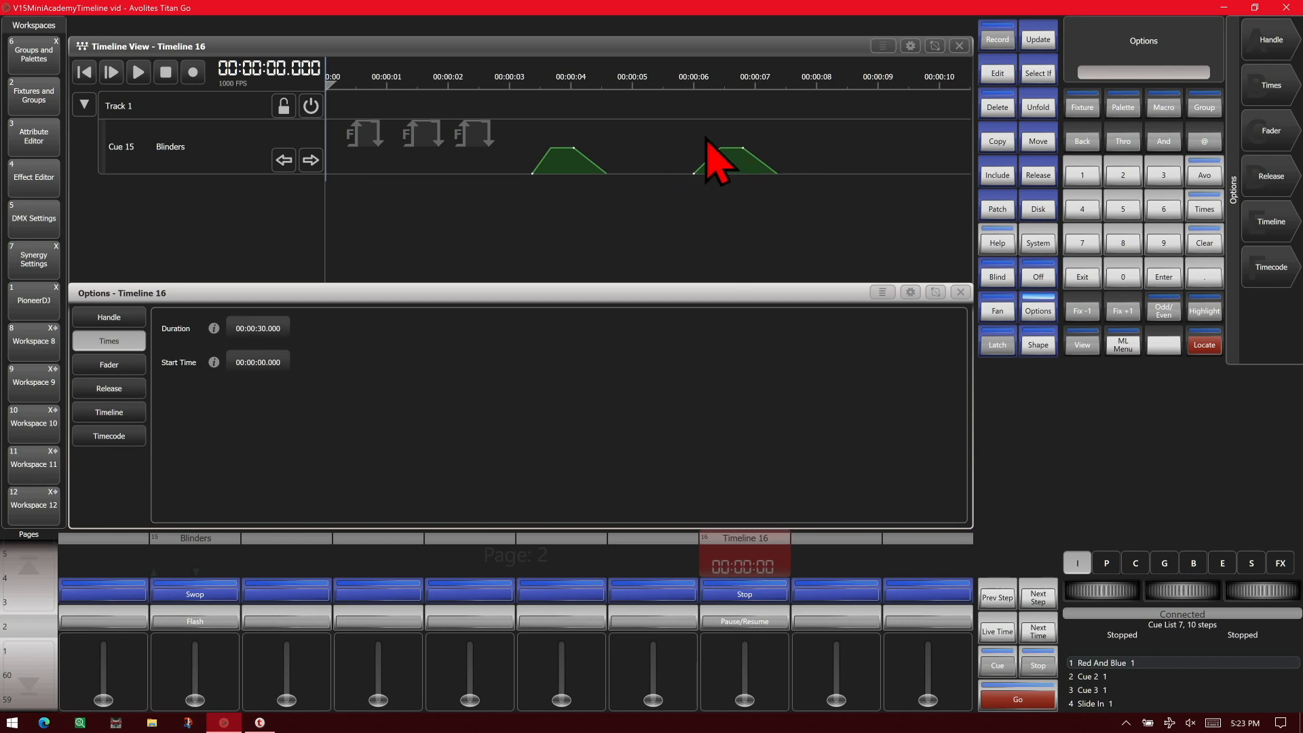
pyautogui.click(248, 331)
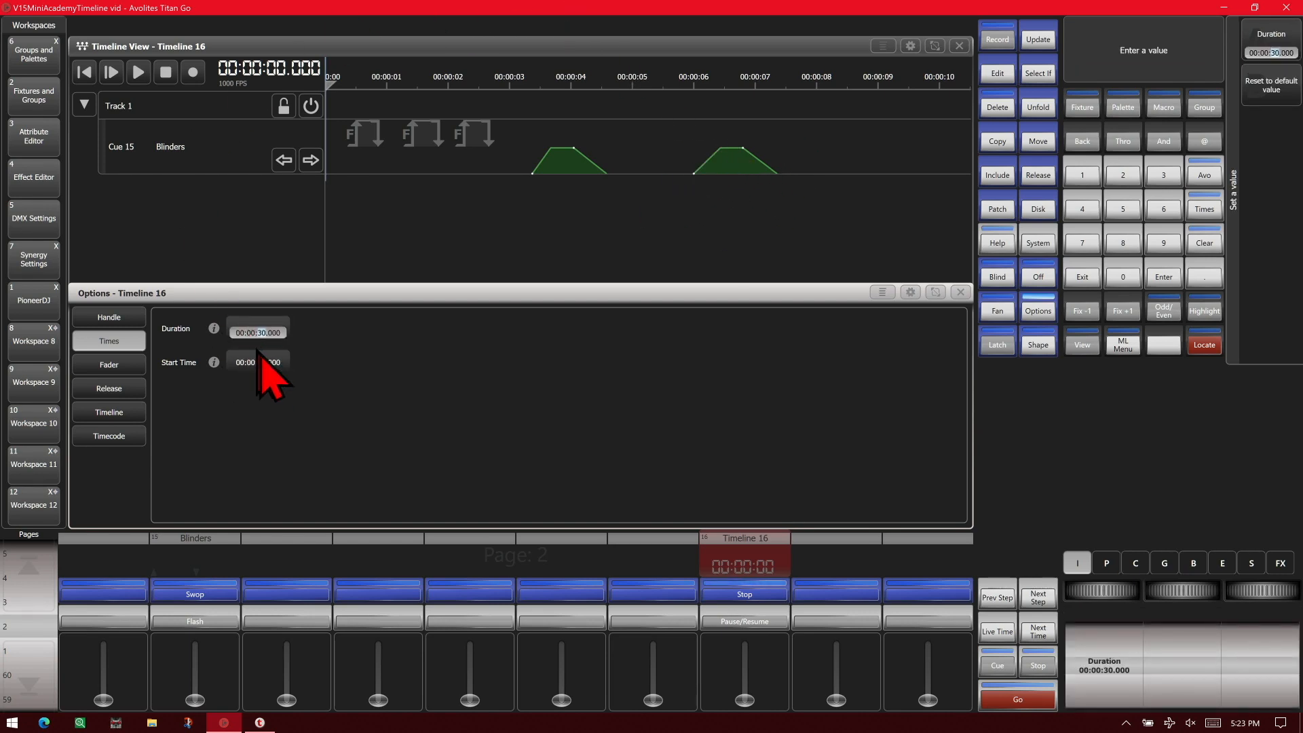
pyautogui.click(1121, 214)
pyautogui.click(1163, 278)
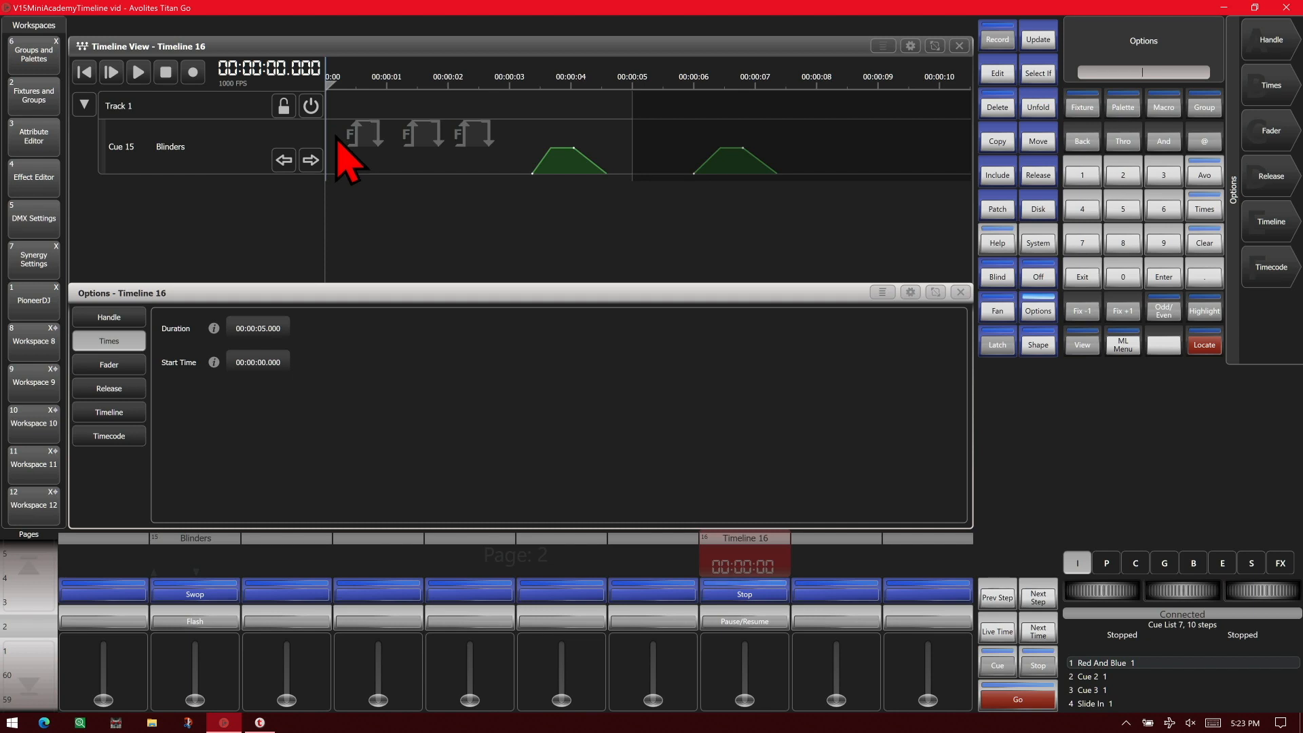
# Set the start time of Timeline 16 to 00:00:00.500.
pyautogui.click(245, 371)
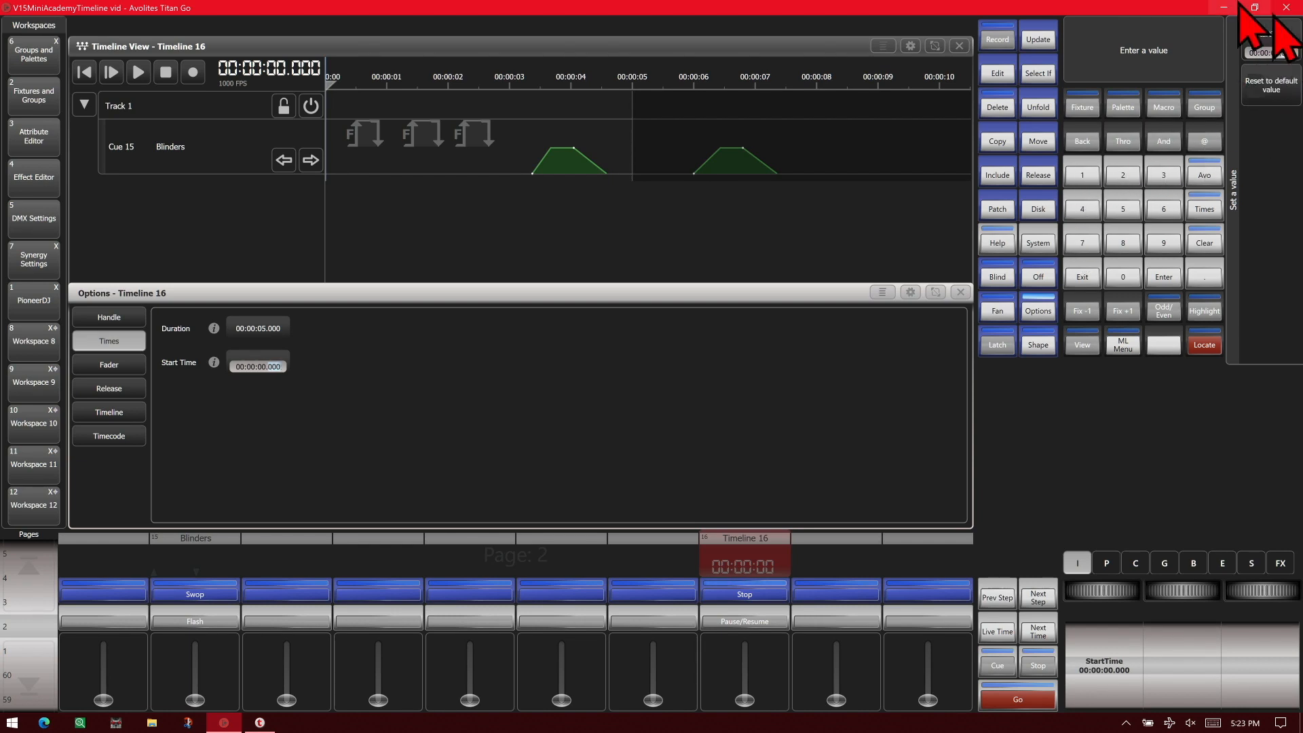
pyautogui.click(1124, 209)
pyautogui.click(1127, 276)
pyautogui.click(1126, 276)
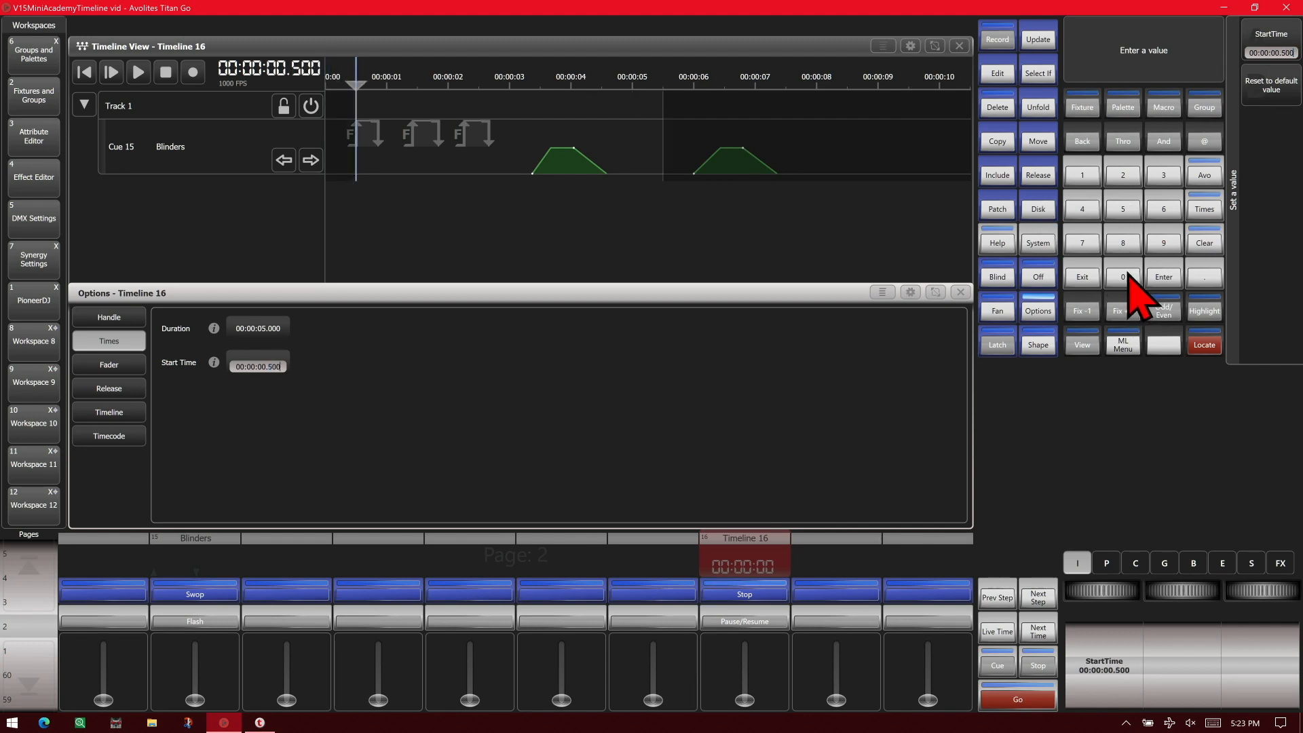
pyautogui.click(1164, 277)
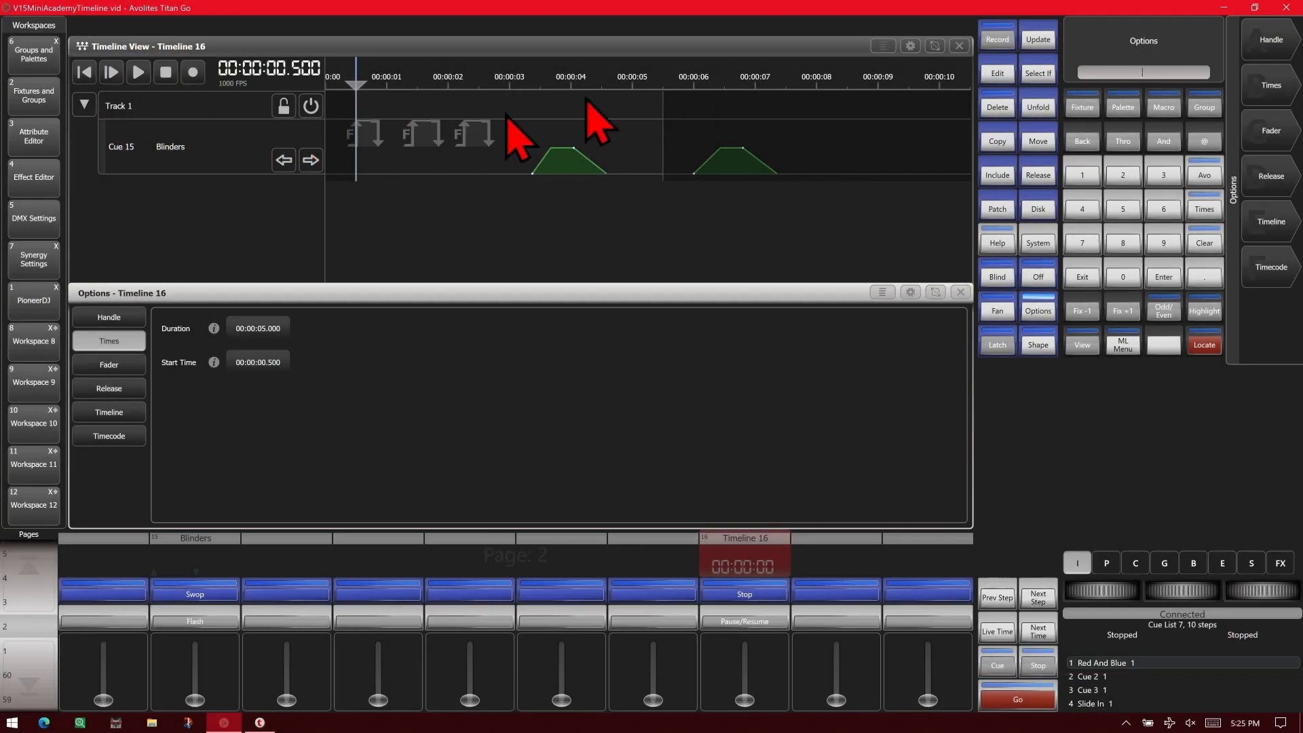
# Set Timeline 16's Fader Raised Action to Play, test it by raising the timeline's fader, and stop playback.
pyautogui.click(133, 370)
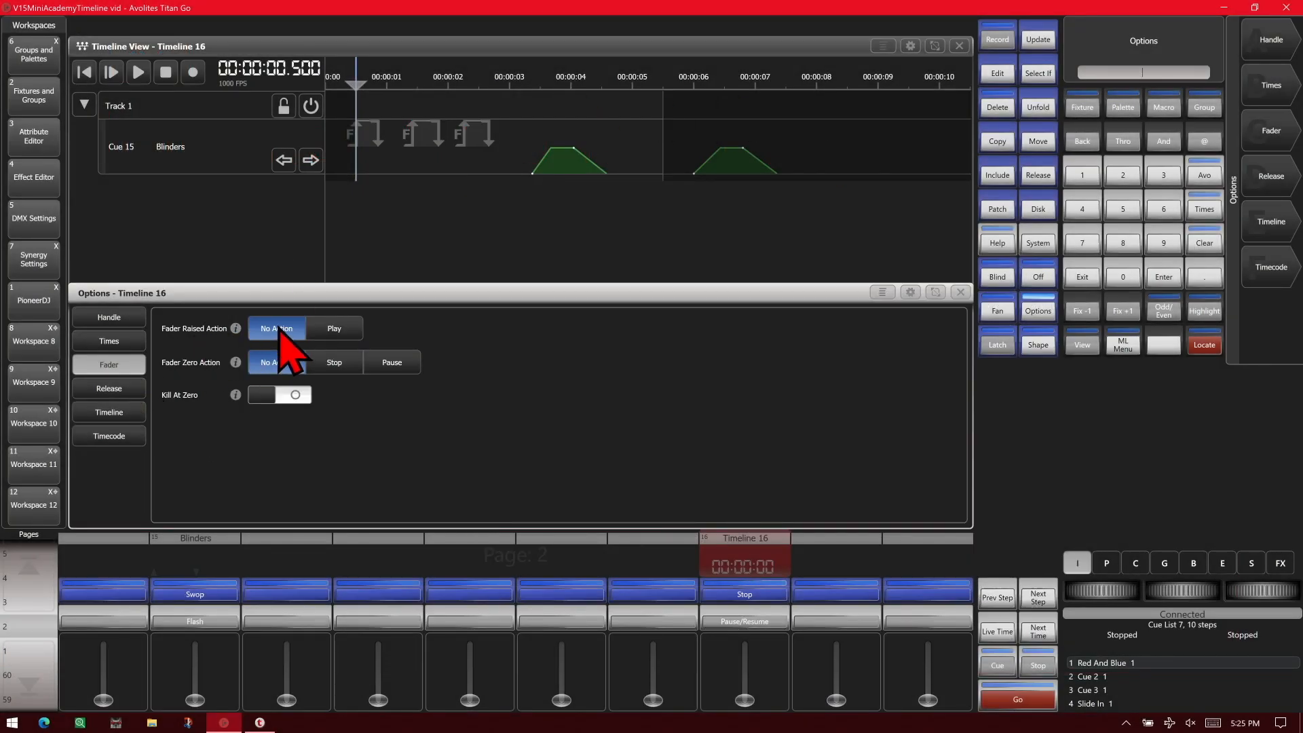
pyautogui.click(337, 328)
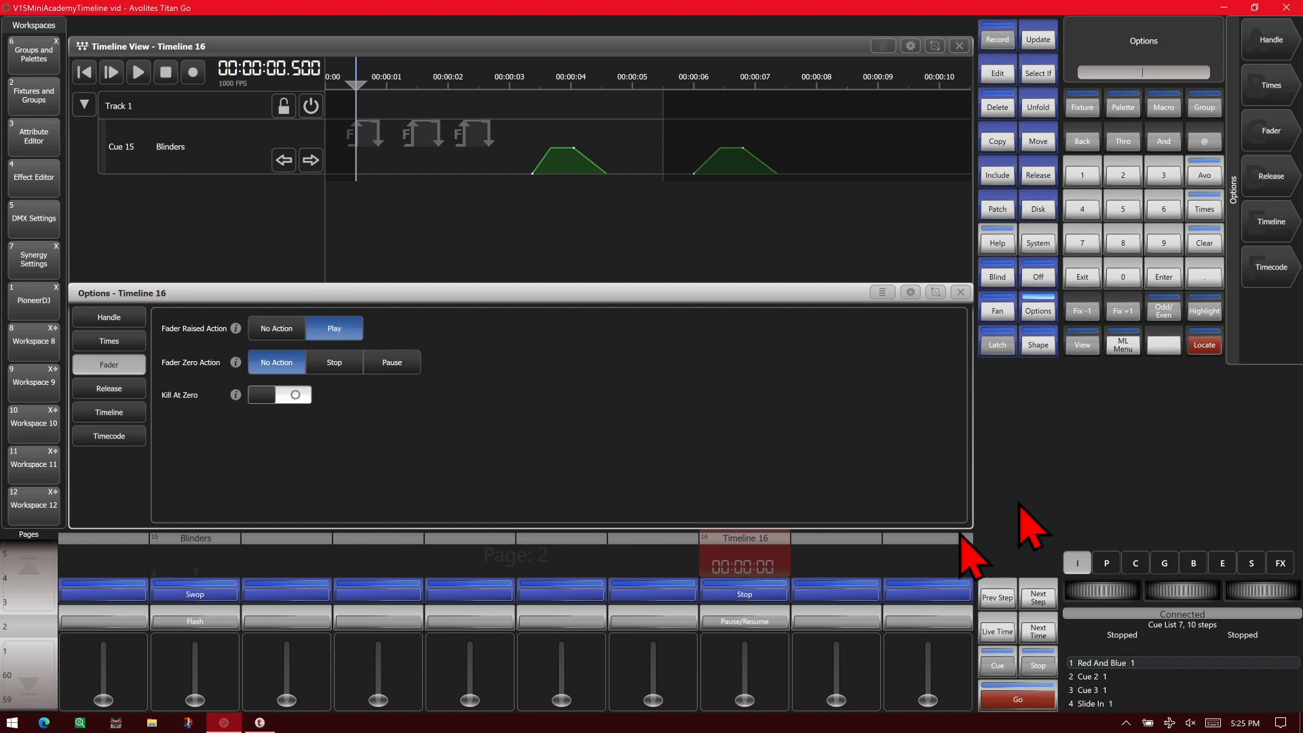
pyautogui.click(1081, 278)
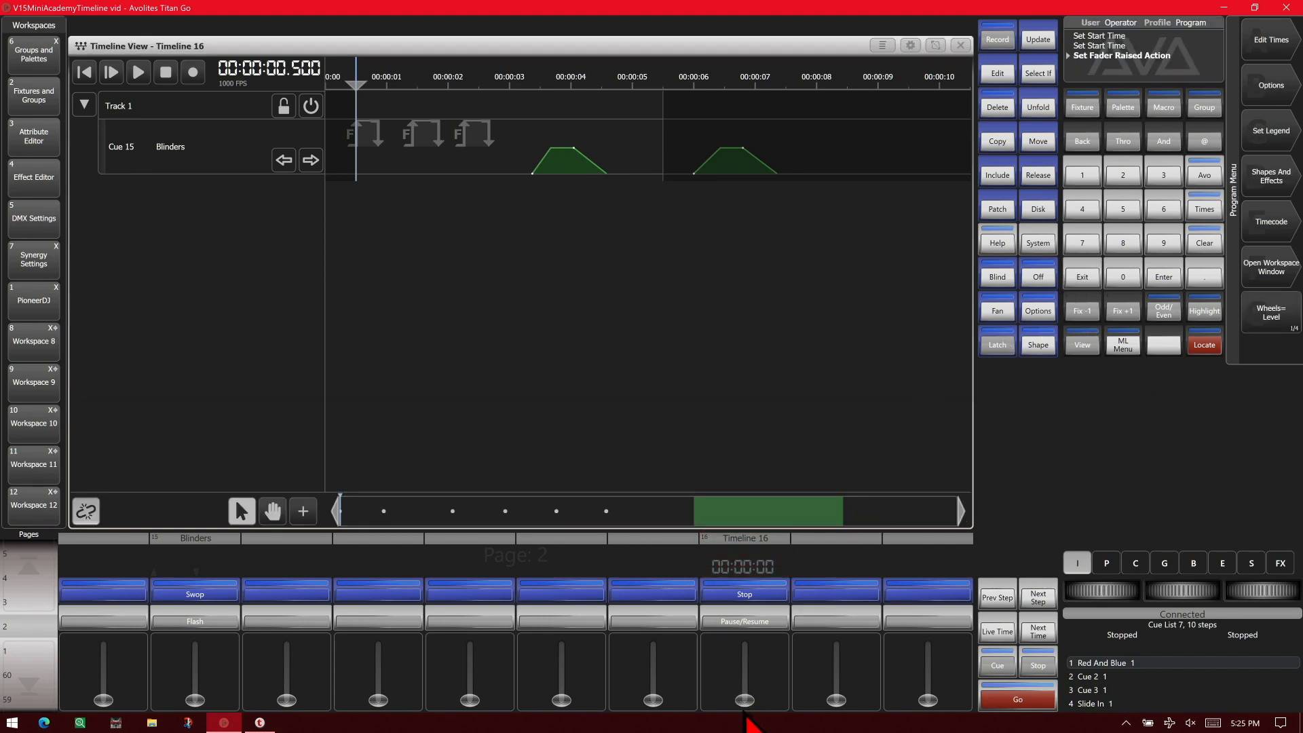
pyautogui.moveTo(745, 702); pyautogui.dragTo(745, 597)
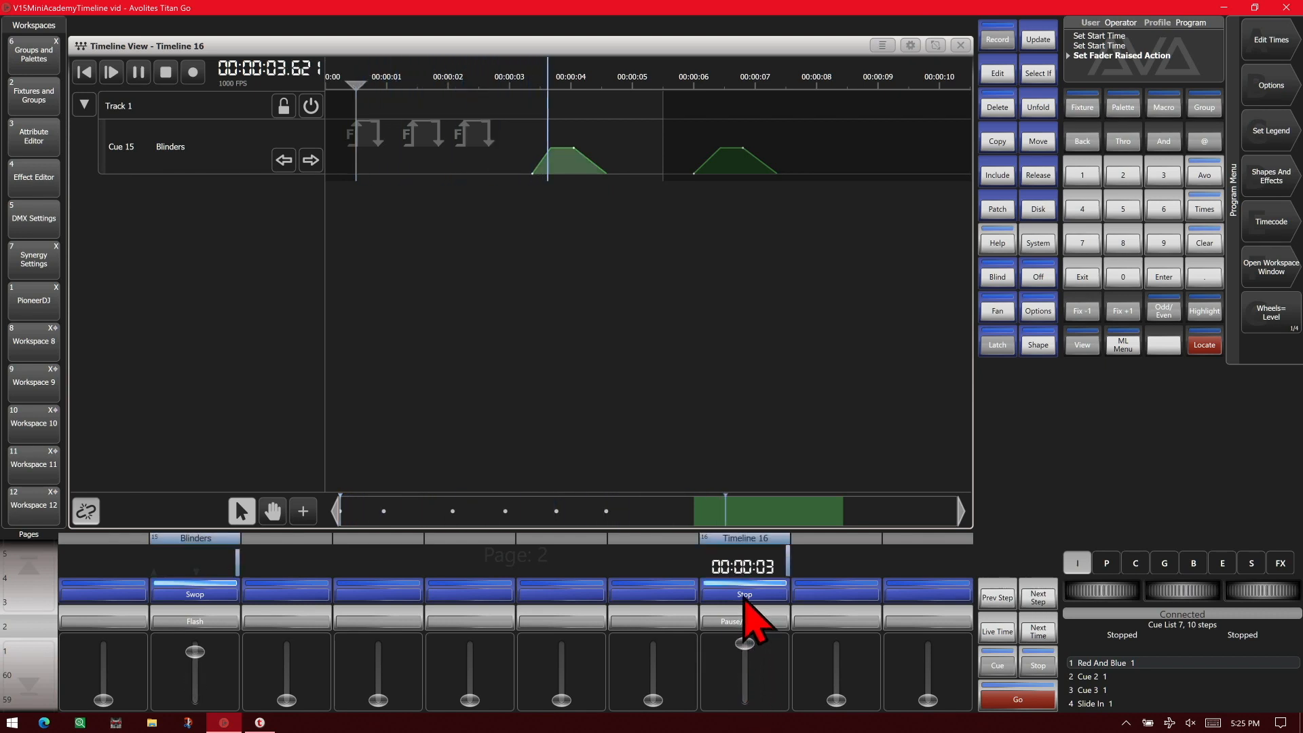
pyautogui.click(744, 595)
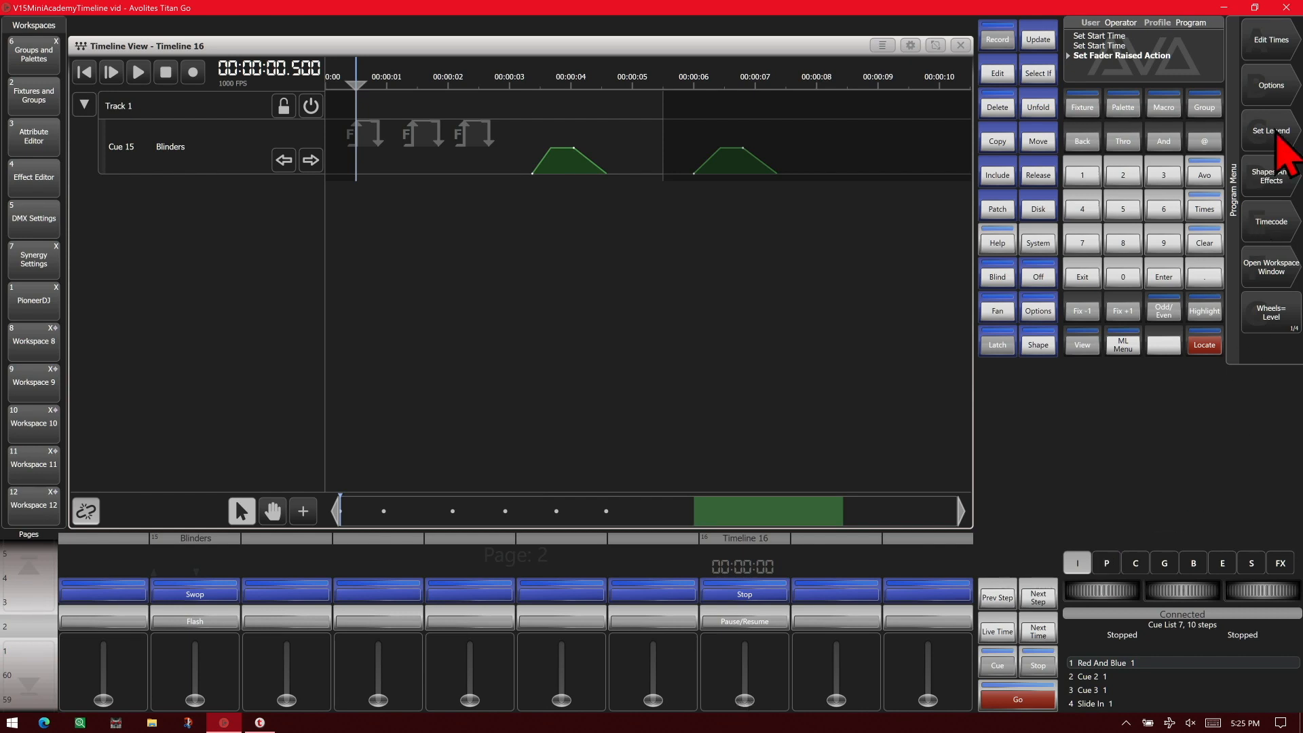
# Switch Timeline 16's Fader Raised Action back to No Action and leave the options.
pyautogui.click(1271, 87)
pyautogui.click(753, 594)
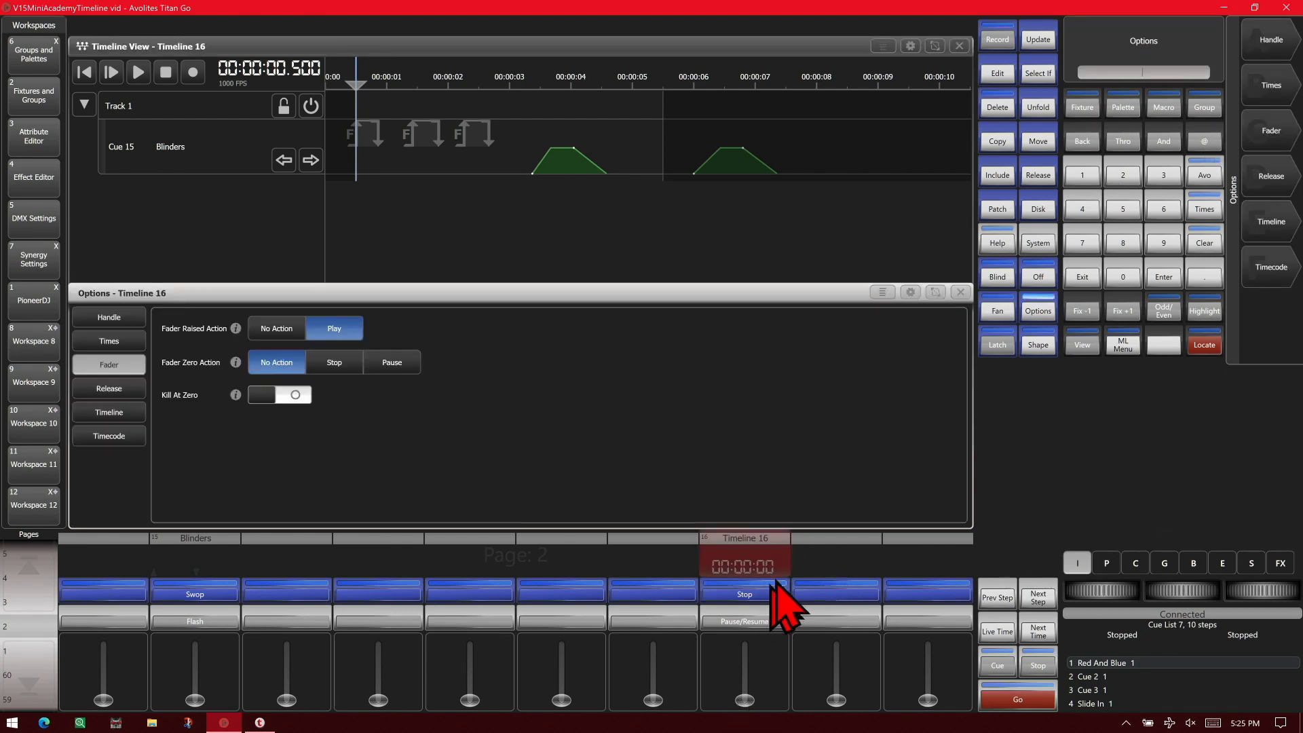
pyautogui.click(1083, 277)
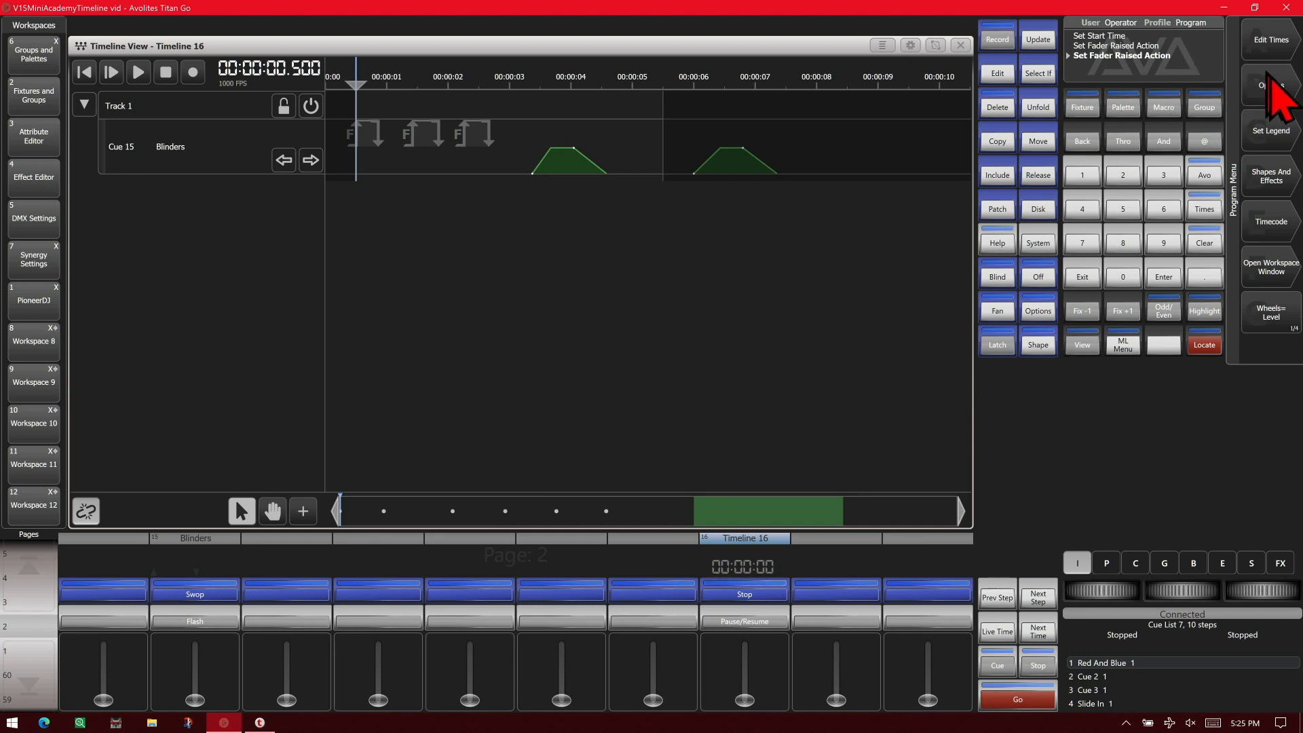
# Set Timeline 16's Fader Raised Action to Play and Fader Zero Action to Pause, and test both with its fader.
pyautogui.click(1271, 85)
pyautogui.click(776, 555)
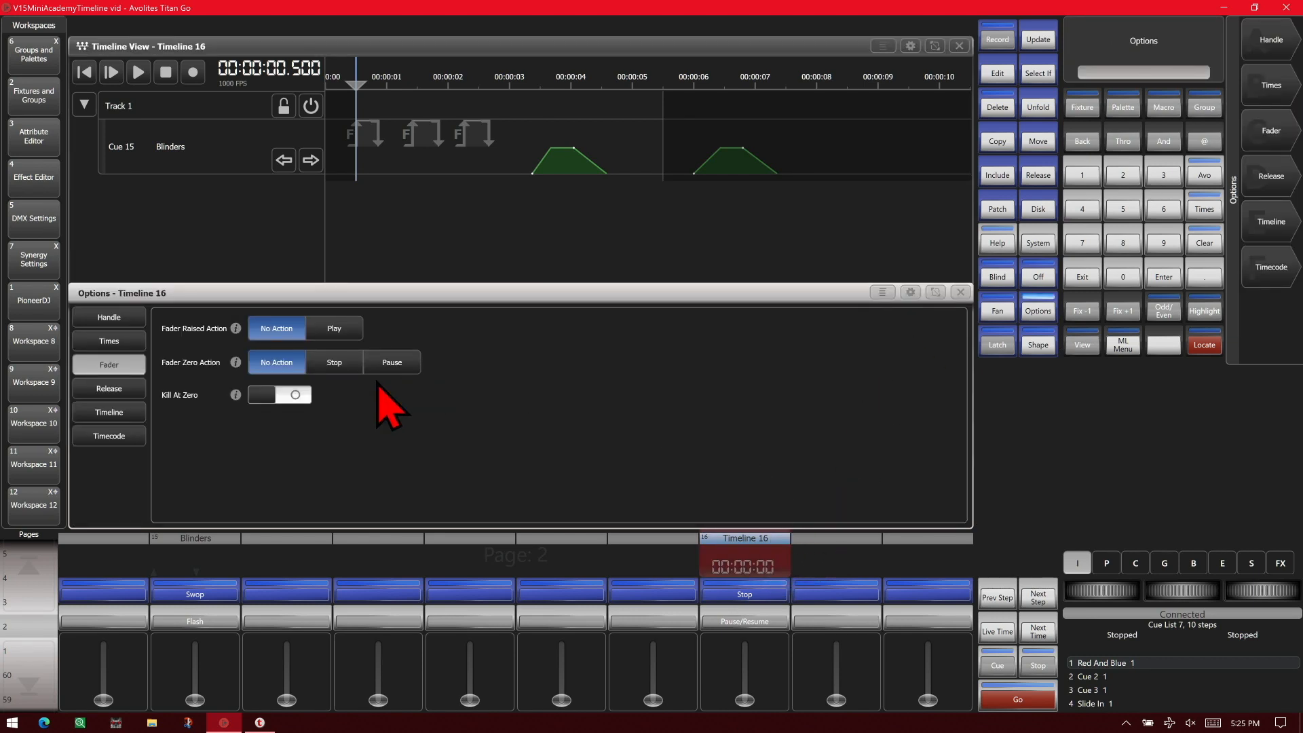
pyautogui.click(339, 330)
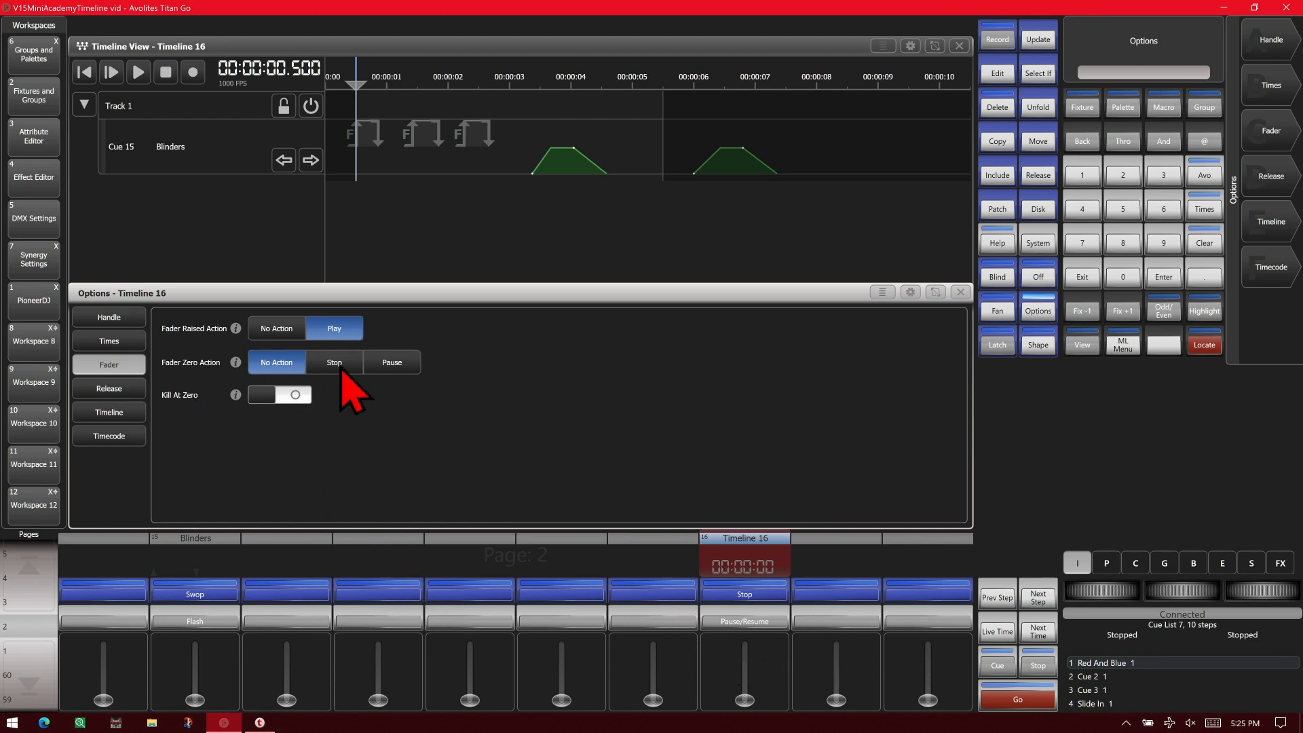
pyautogui.click(395, 366)
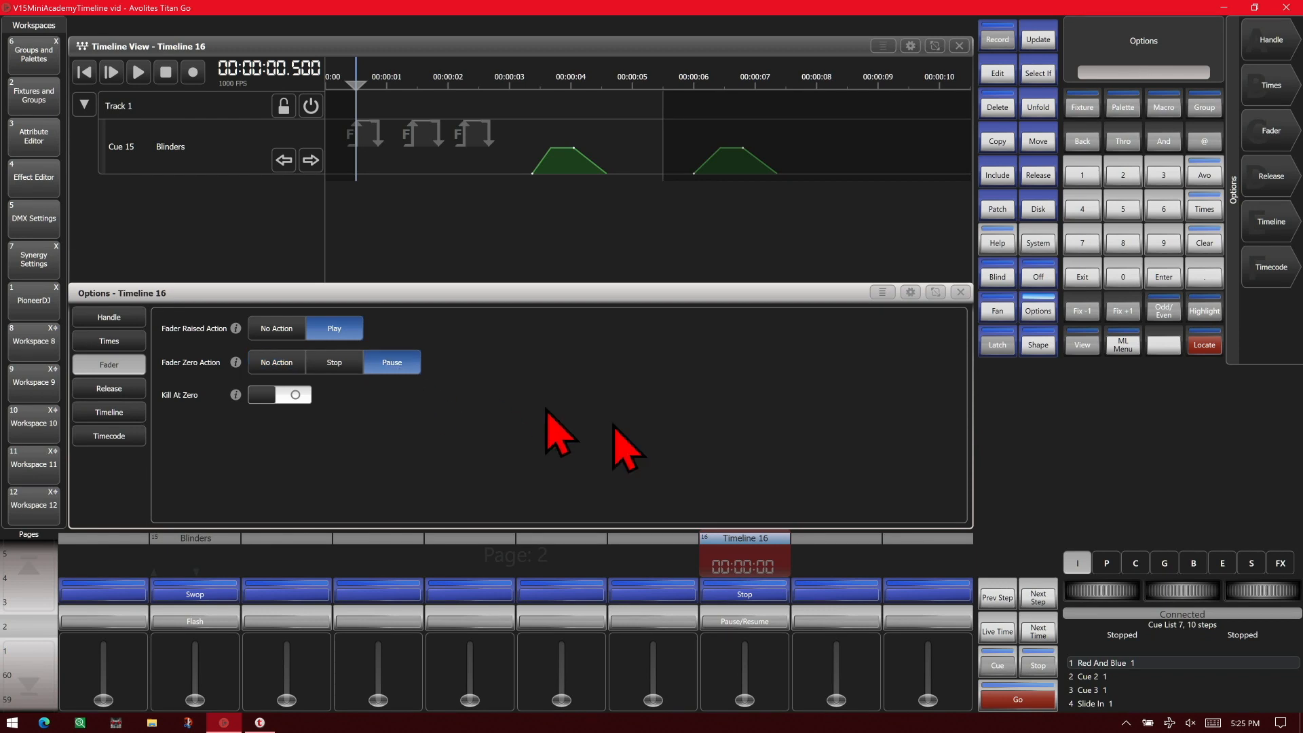
pyautogui.click(1082, 277)
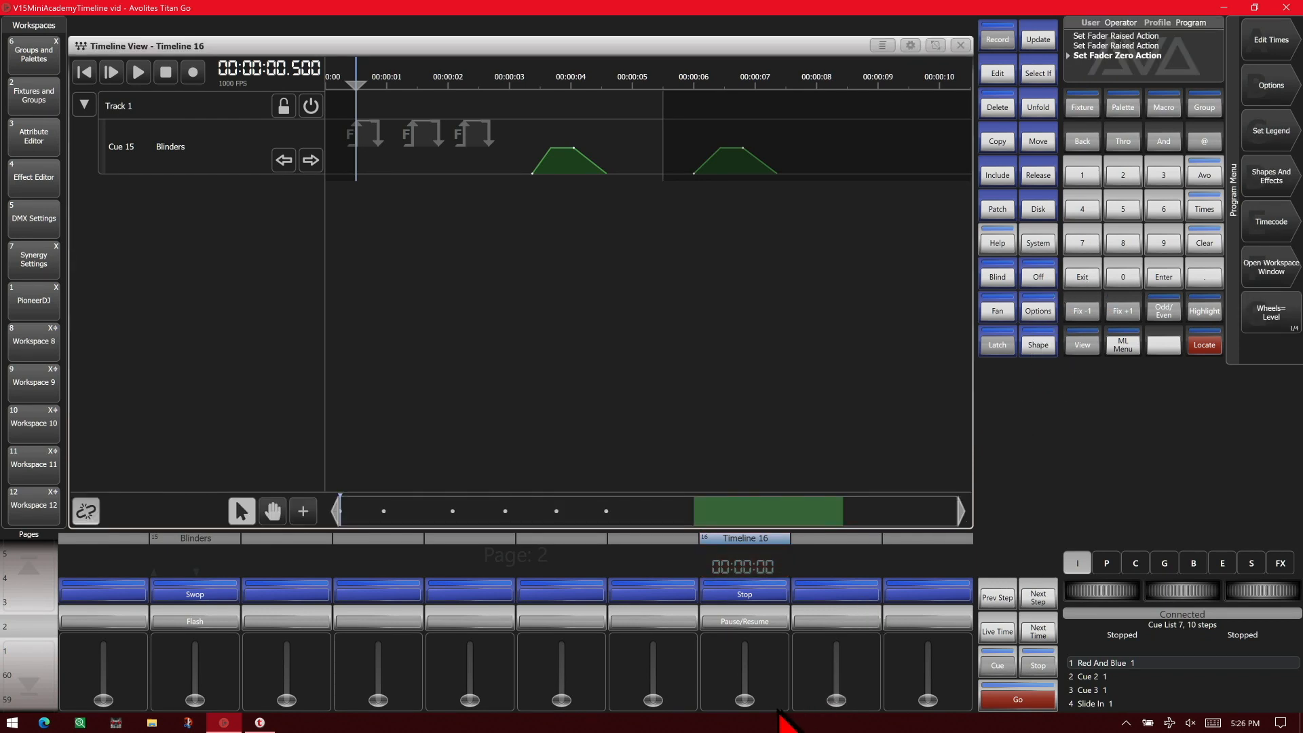
pyautogui.moveTo(745, 704); pyautogui.dragTo(752, 731)
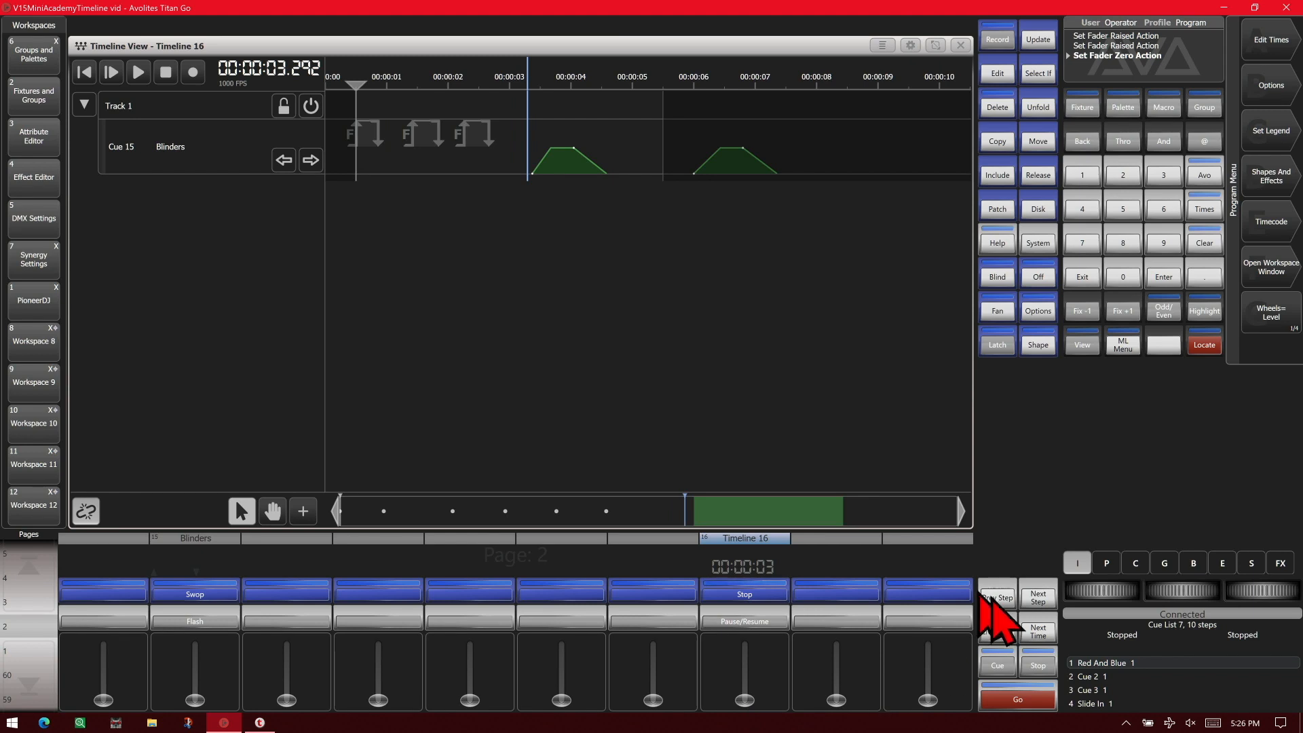
# Set Timeline 16's Fader Zero Action to Stop and test it by raising and lowering the timeline's fader.
pyautogui.click(1271, 84)
pyautogui.click(764, 607)
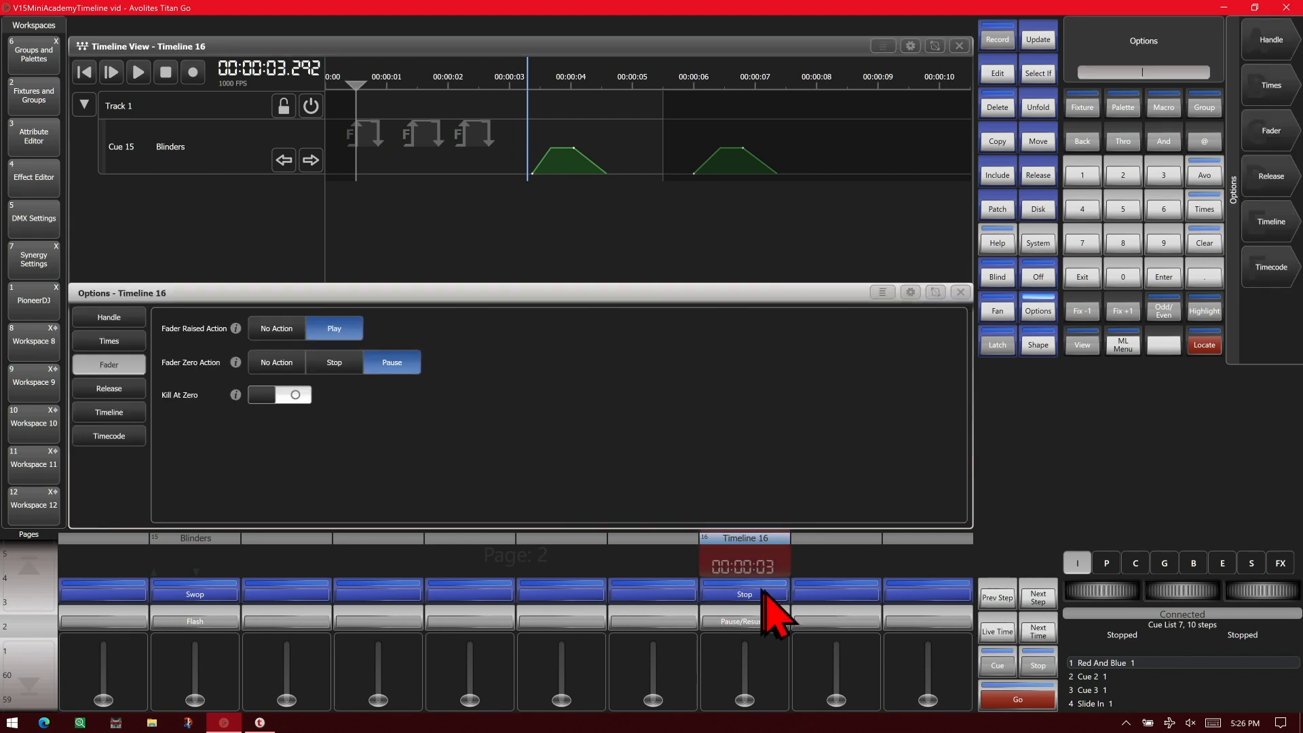
pyautogui.click(1081, 277)
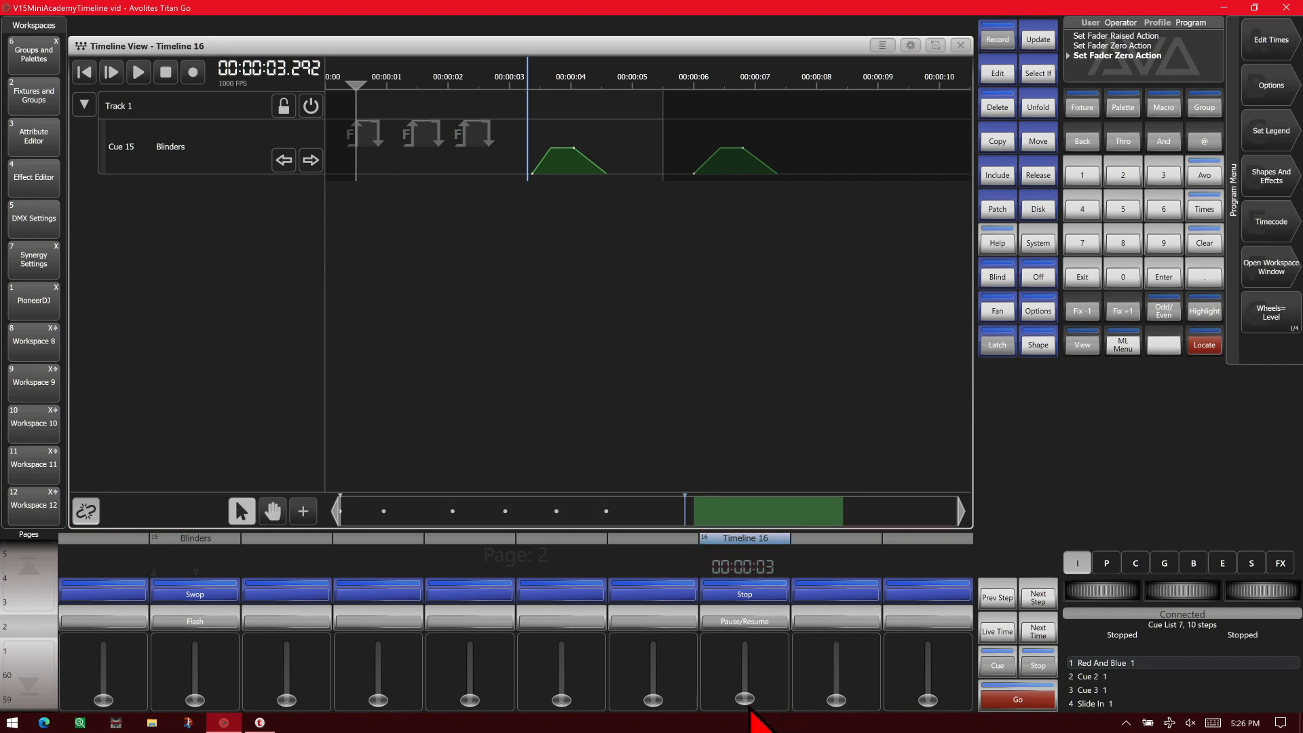
pyautogui.moveTo(752, 702)
pyautogui.mouseDown()
pyautogui.moveTo(750, 645)
pyautogui.moveTo(750, 706)
pyautogui.mouseUp()
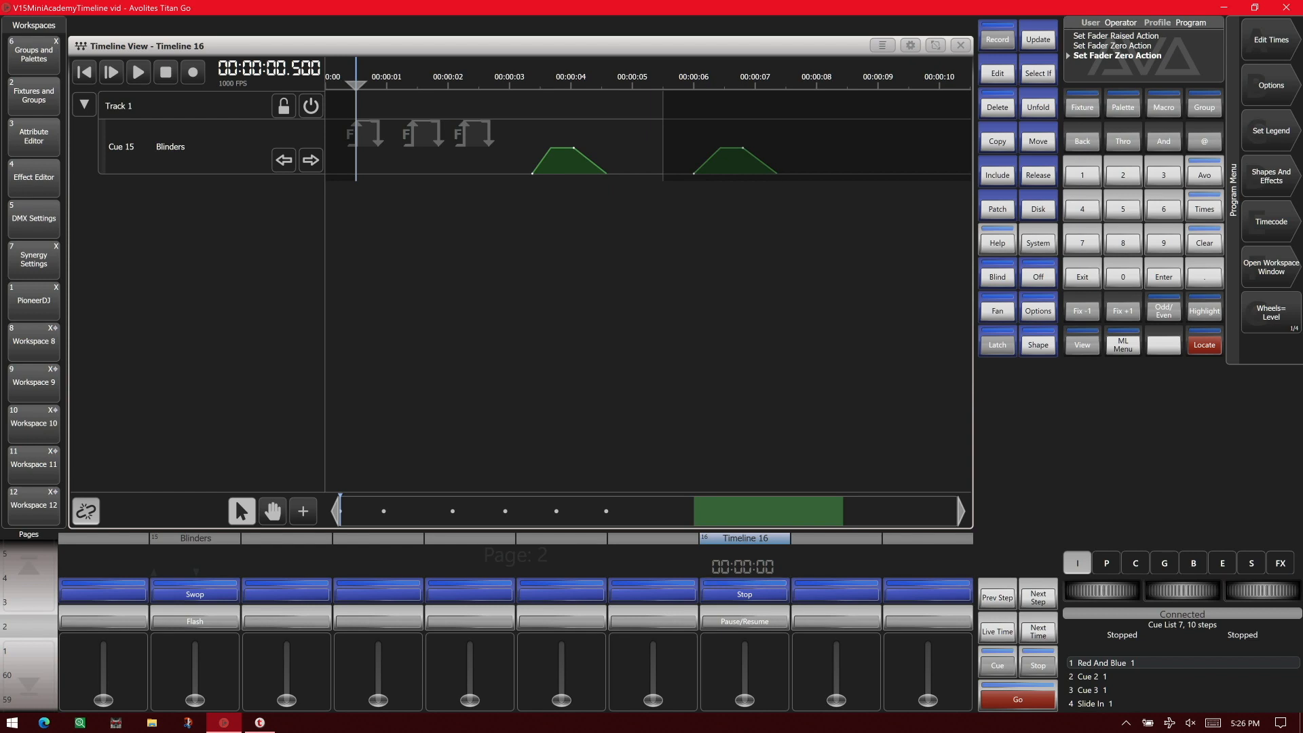
pyautogui.moveTo(745, 700)
pyautogui.mouseDown()
pyautogui.moveTo(750, 646)
pyautogui.moveTo(750, 703)
pyautogui.mouseUp()
pyautogui.moveTo(747, 706)
pyautogui.mouseDown()
pyautogui.moveTo(760, 542)
pyautogui.moveTo(757, 713)
pyautogui.mouseUp()
# Enable Kill At Zero and set Fader Zero Action to No Action for Timeline 16, and test with its fader.
pyautogui.click(1271, 85)
pyautogui.click(760, 543)
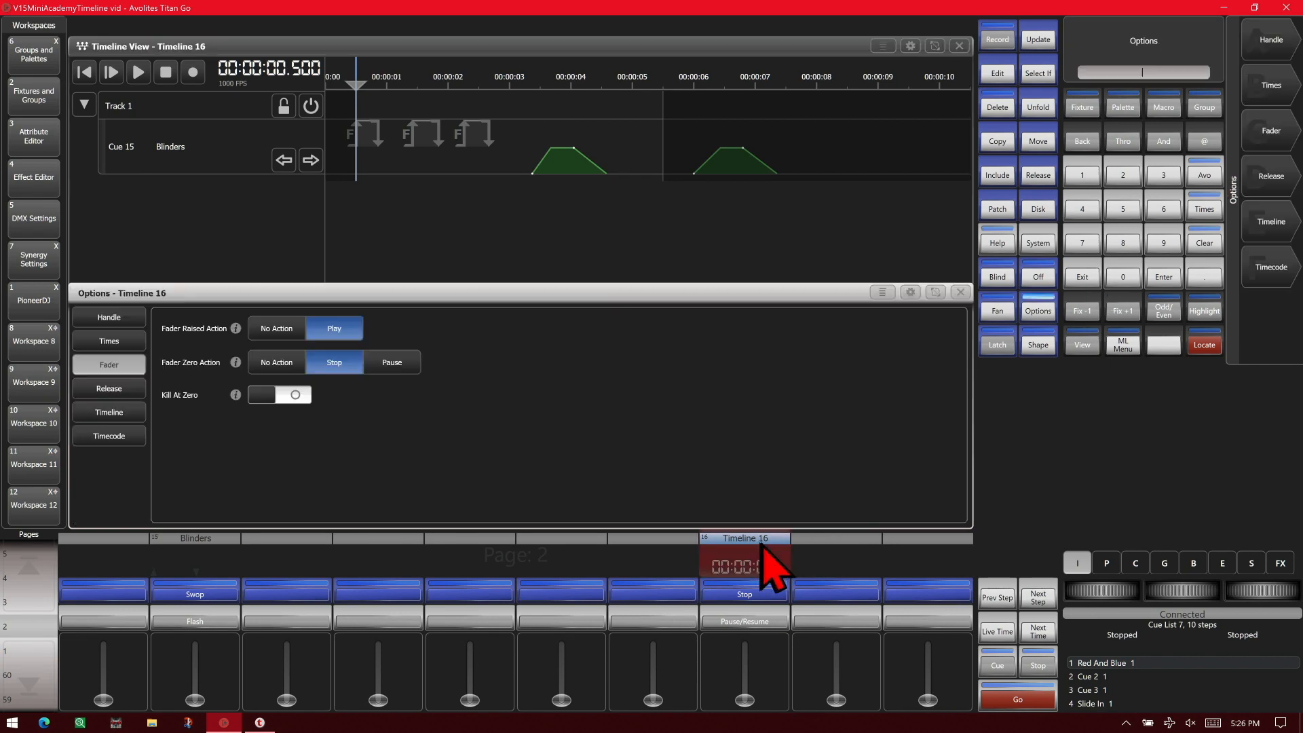
pyautogui.click(295, 397)
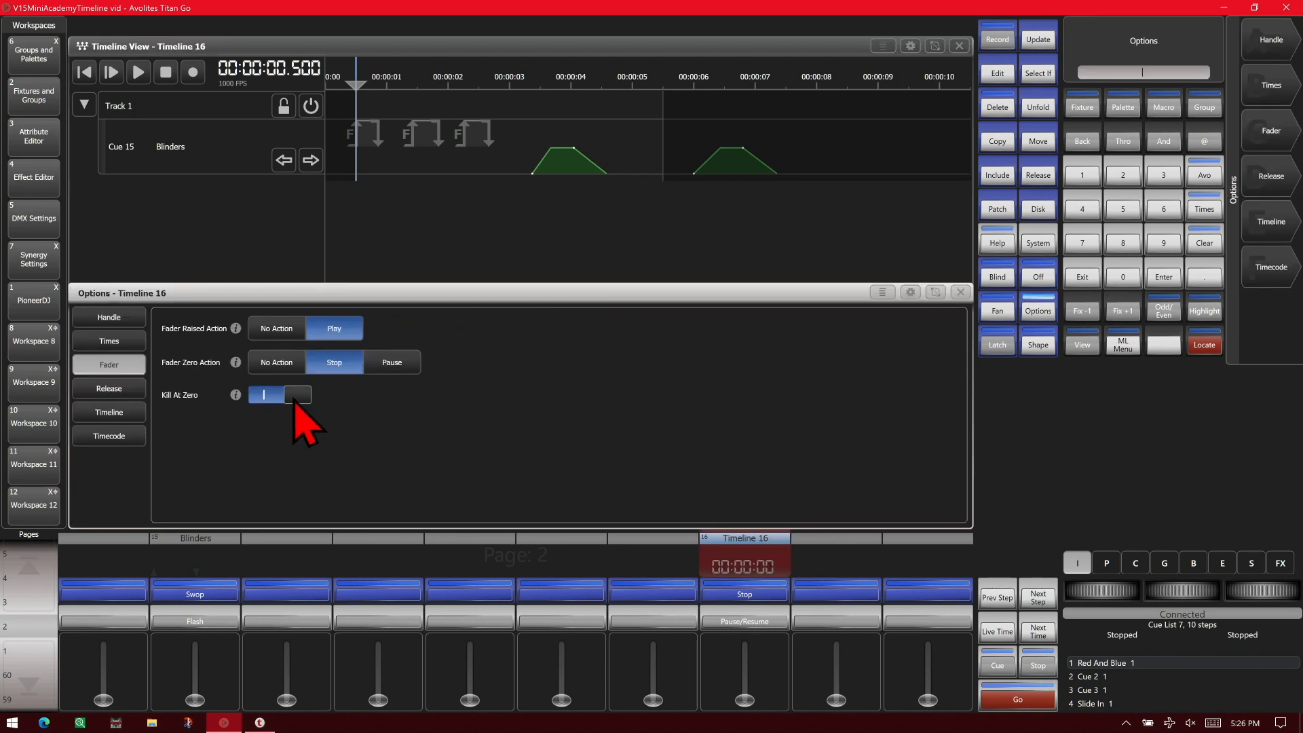
pyautogui.click(278, 363)
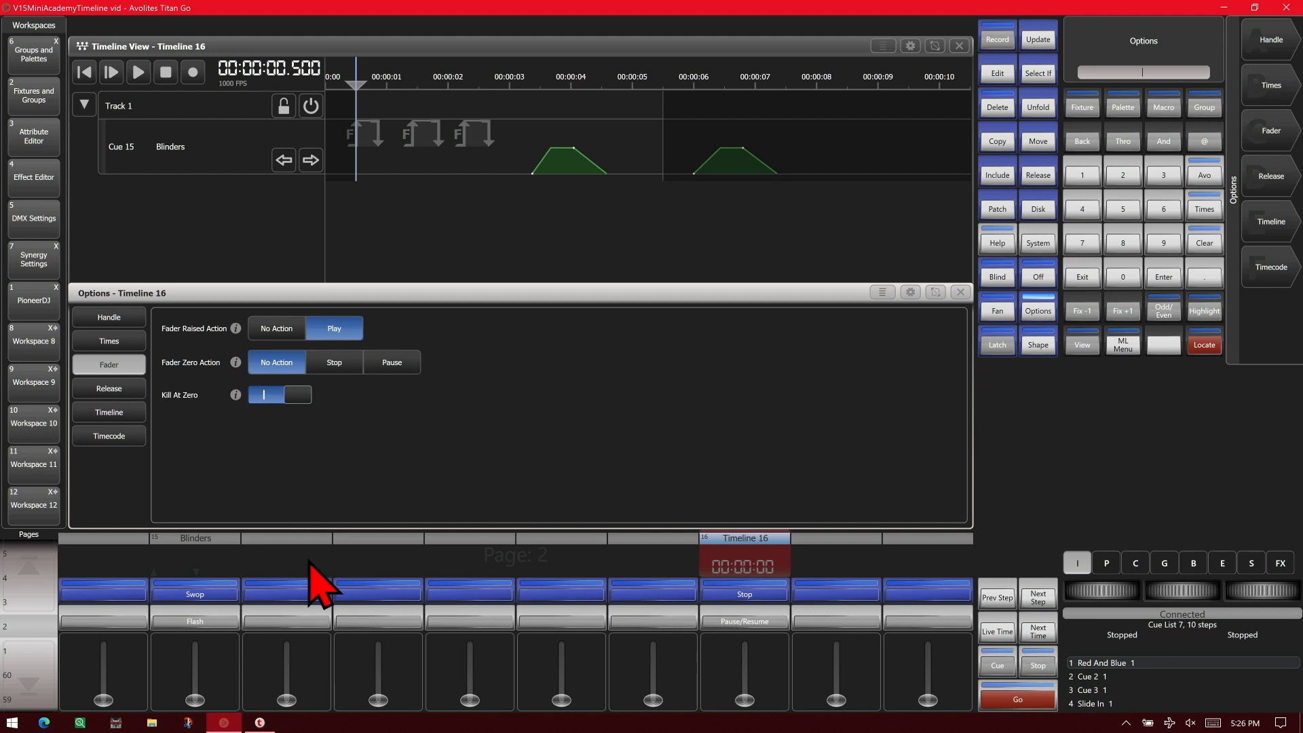
pyautogui.click(1082, 277)
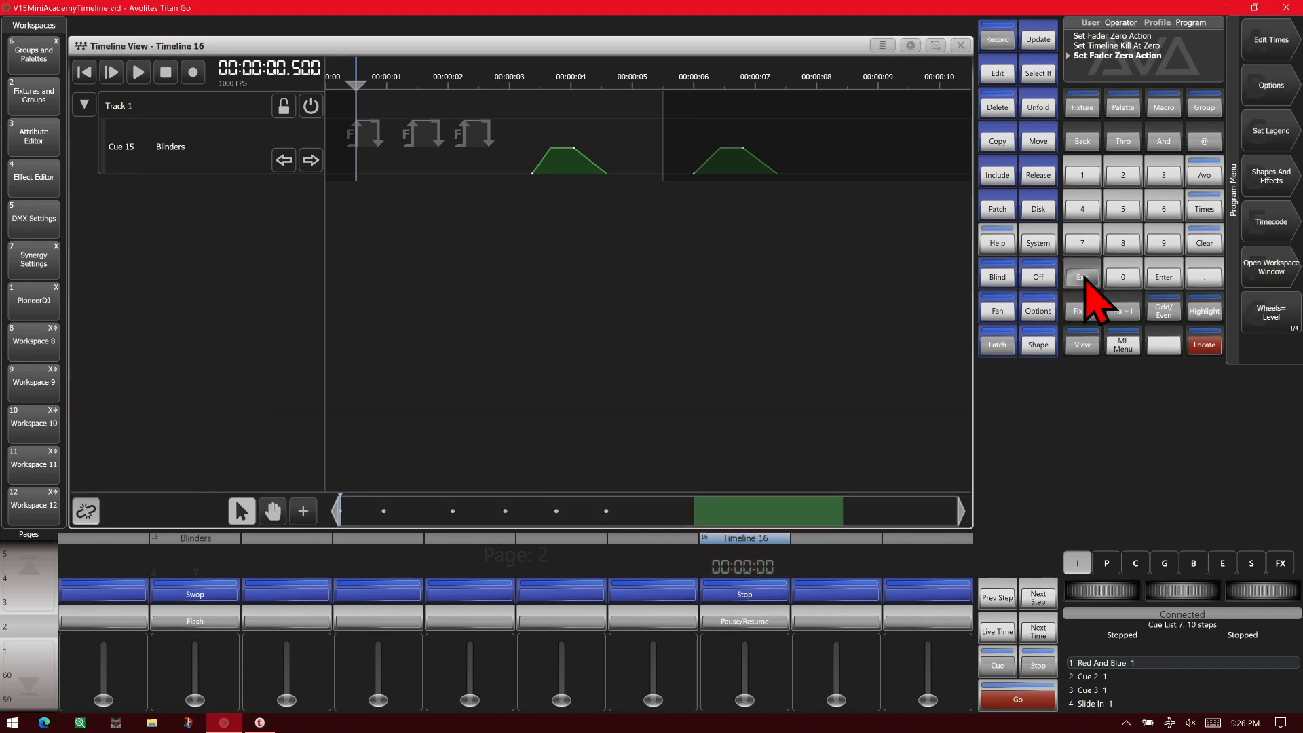
pyautogui.moveTo(745, 700)
pyautogui.mouseDown()
pyautogui.moveTo(743, 655)
pyautogui.moveTo(744, 703)
pyautogui.mouseUp()
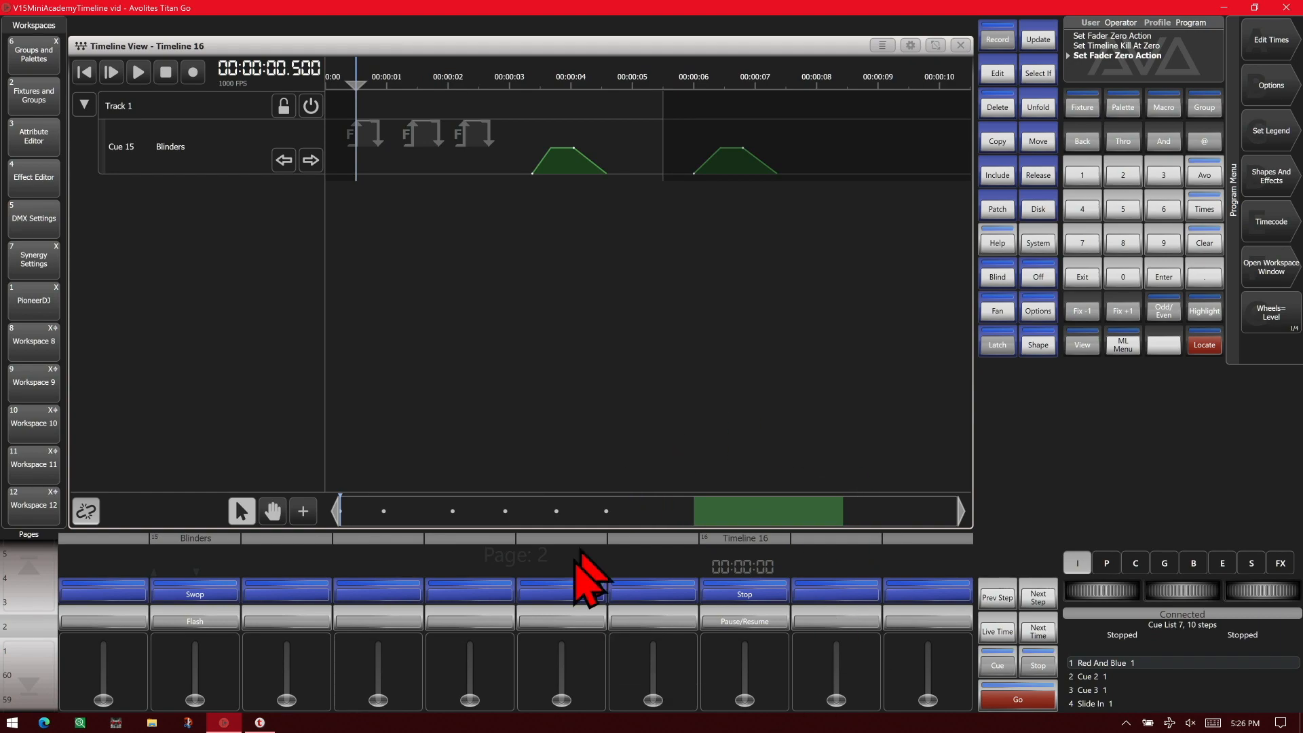
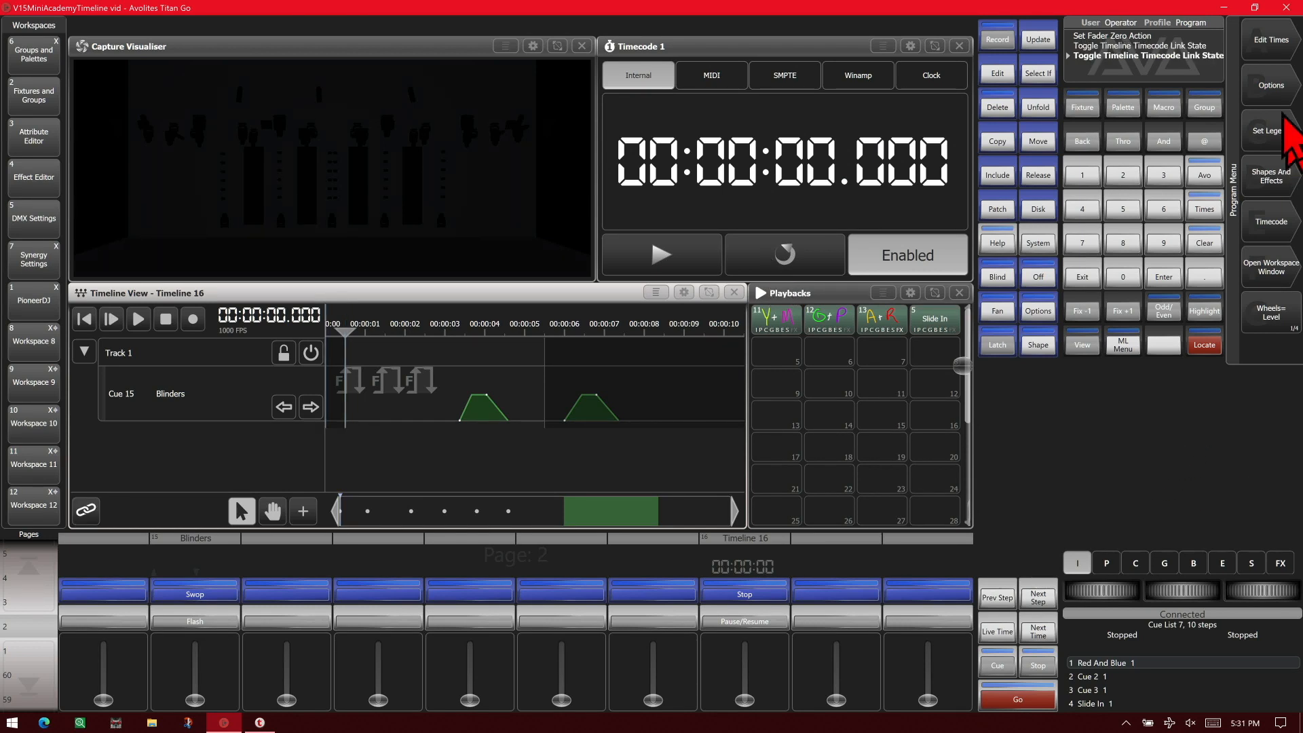
# Review Timeline 16's timeline range options, close them, and run Timecode 1 to check how the timeline activates in range.
pyautogui.click(1271, 84)
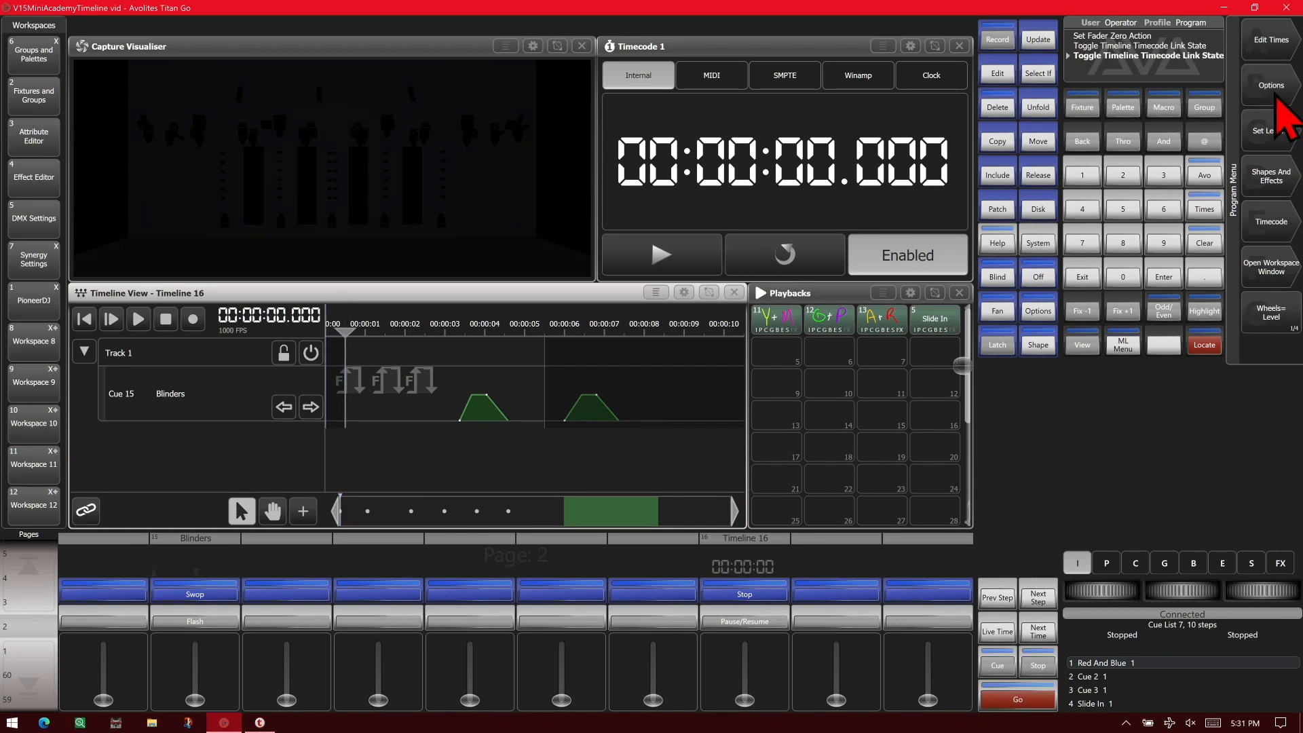
pyautogui.click(740, 567)
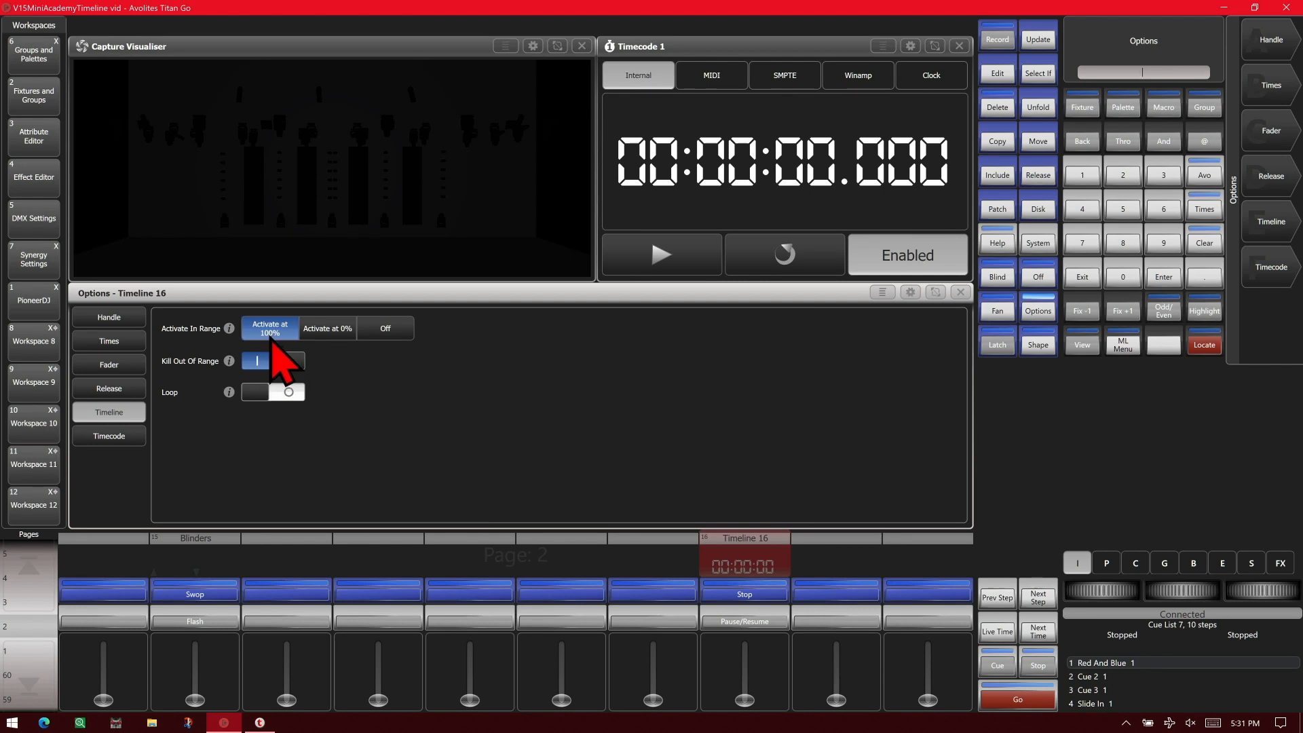
pyautogui.click(960, 293)
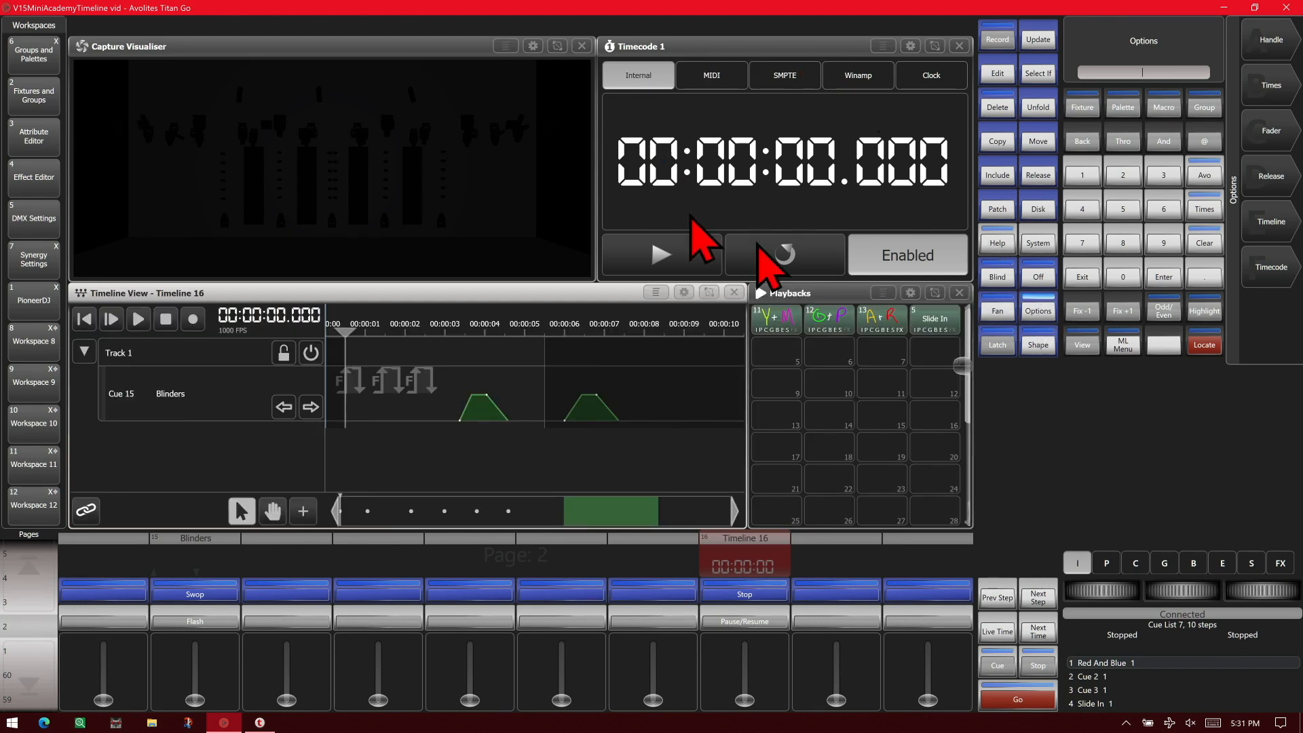
pyautogui.click(659, 257)
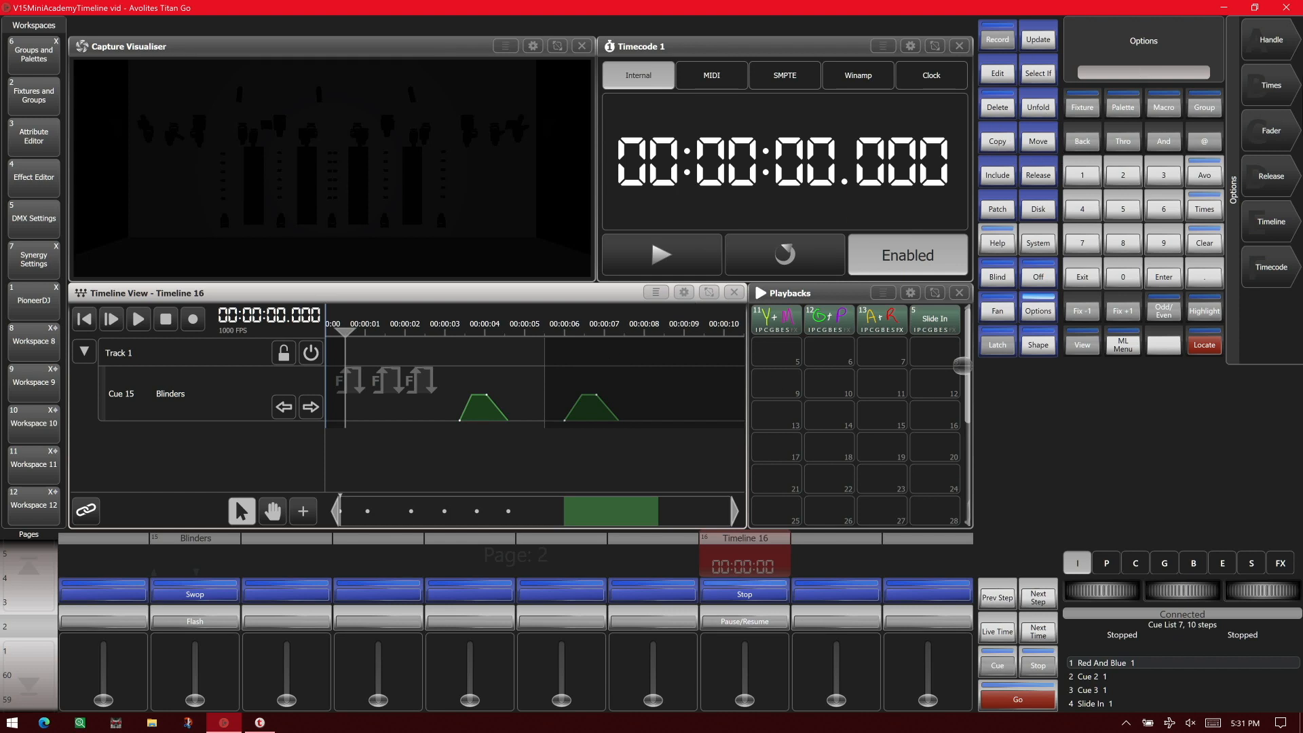
# Set Timeline 16's Activate In Range option to Activate at 0%.
pyautogui.click(1281, 229)
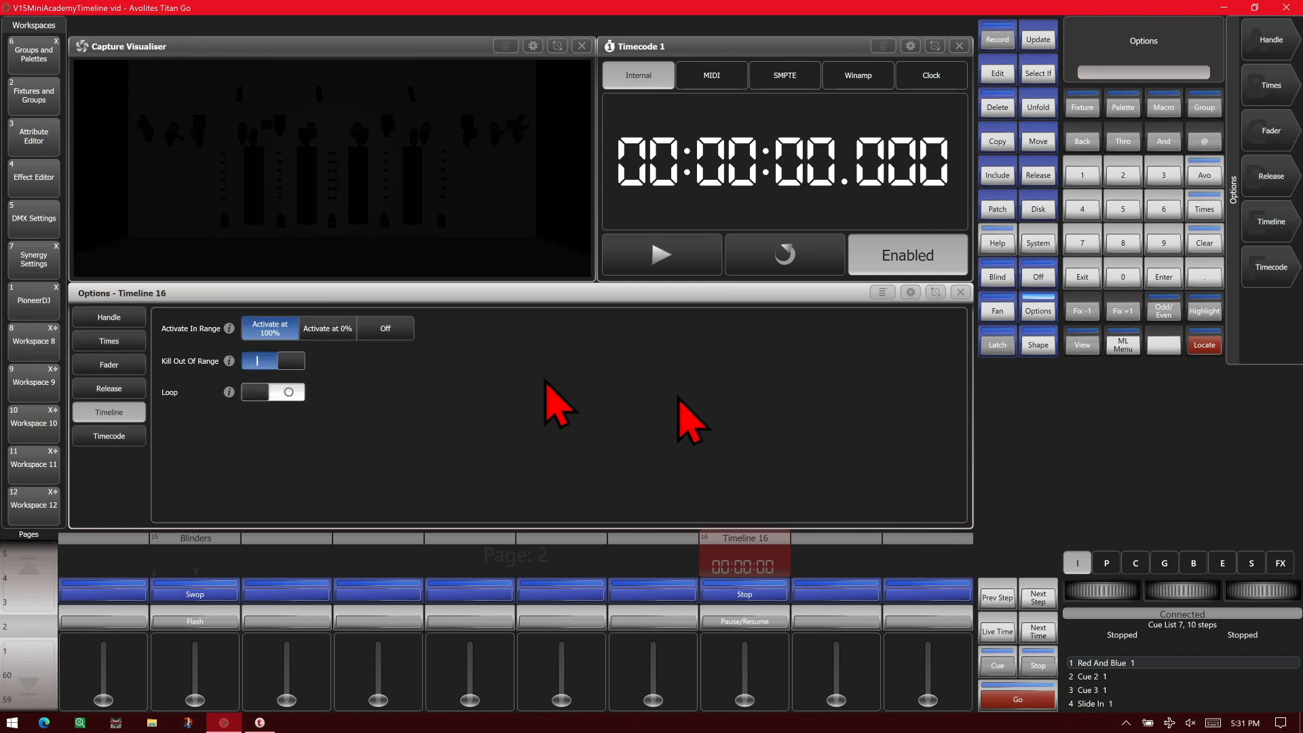
pyautogui.click(344, 333)
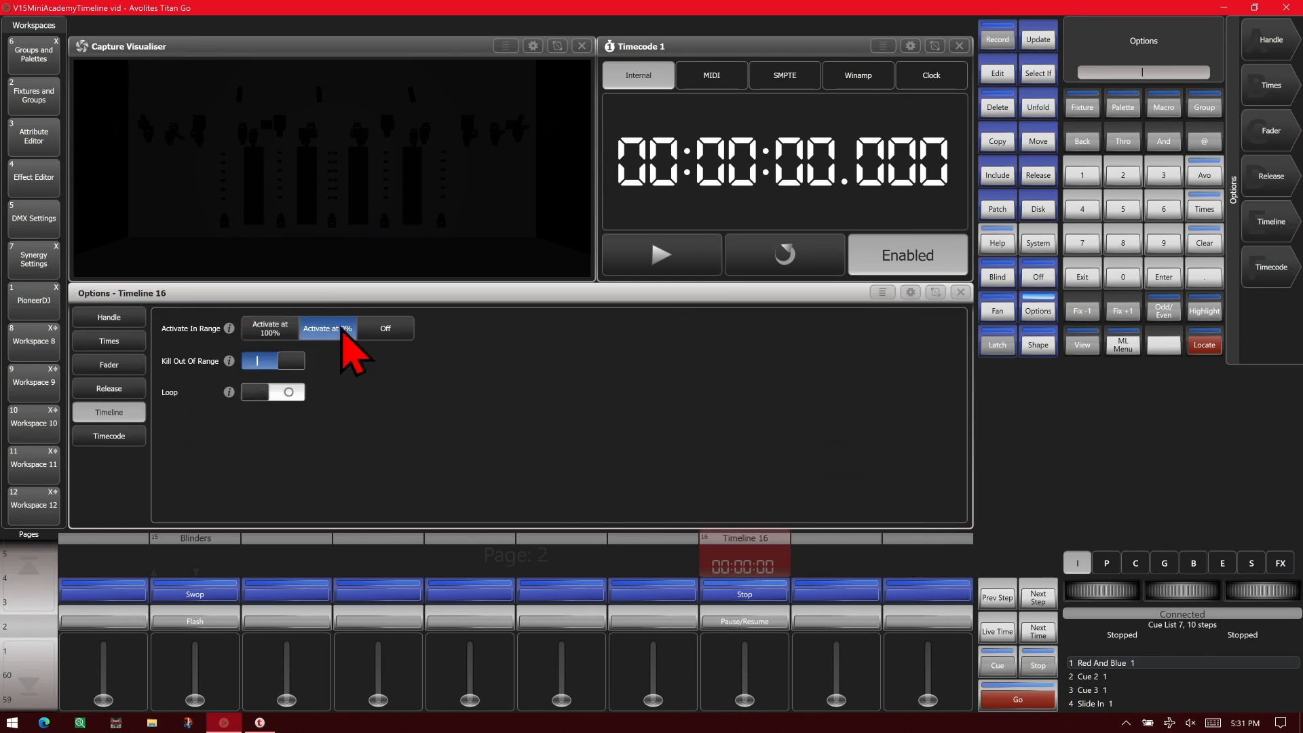
# Close Timeline 16's options and switch Timecode 1's source to SMPTE to test activation at 0%.
pyautogui.click(1085, 275)
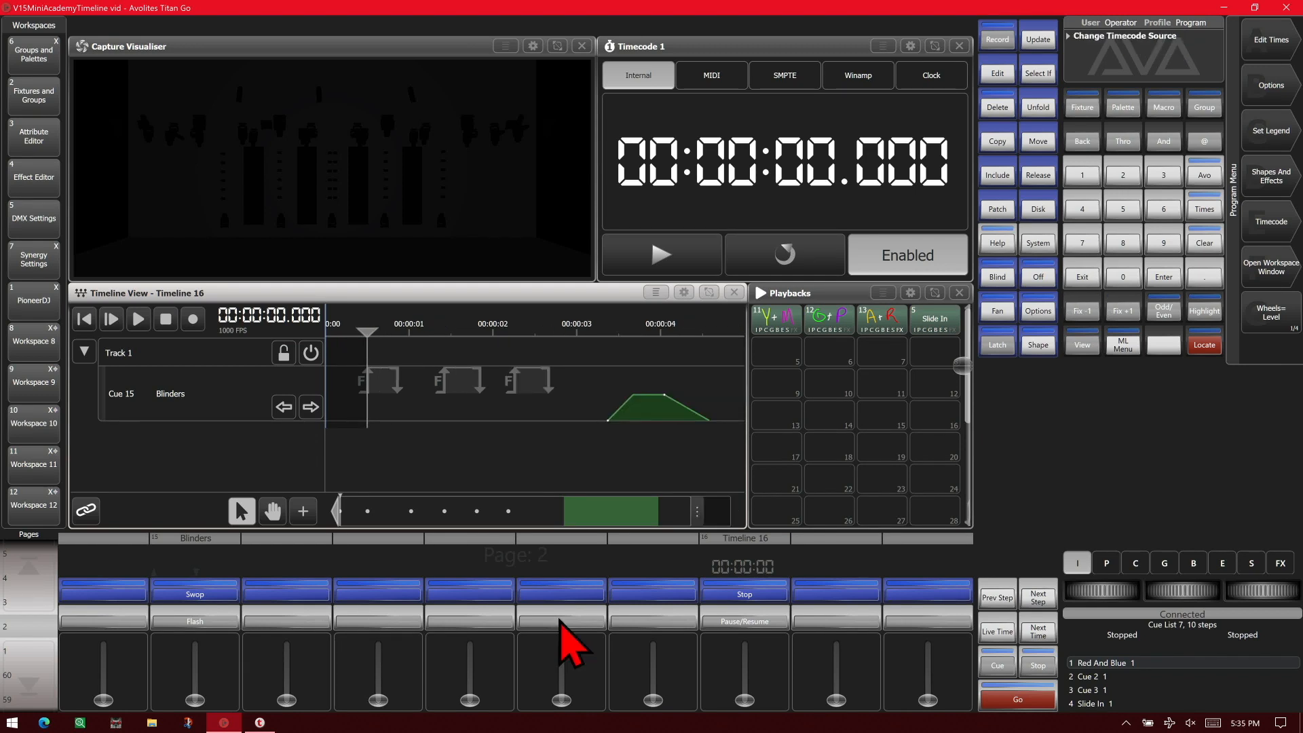
pyautogui.click(799, 82)
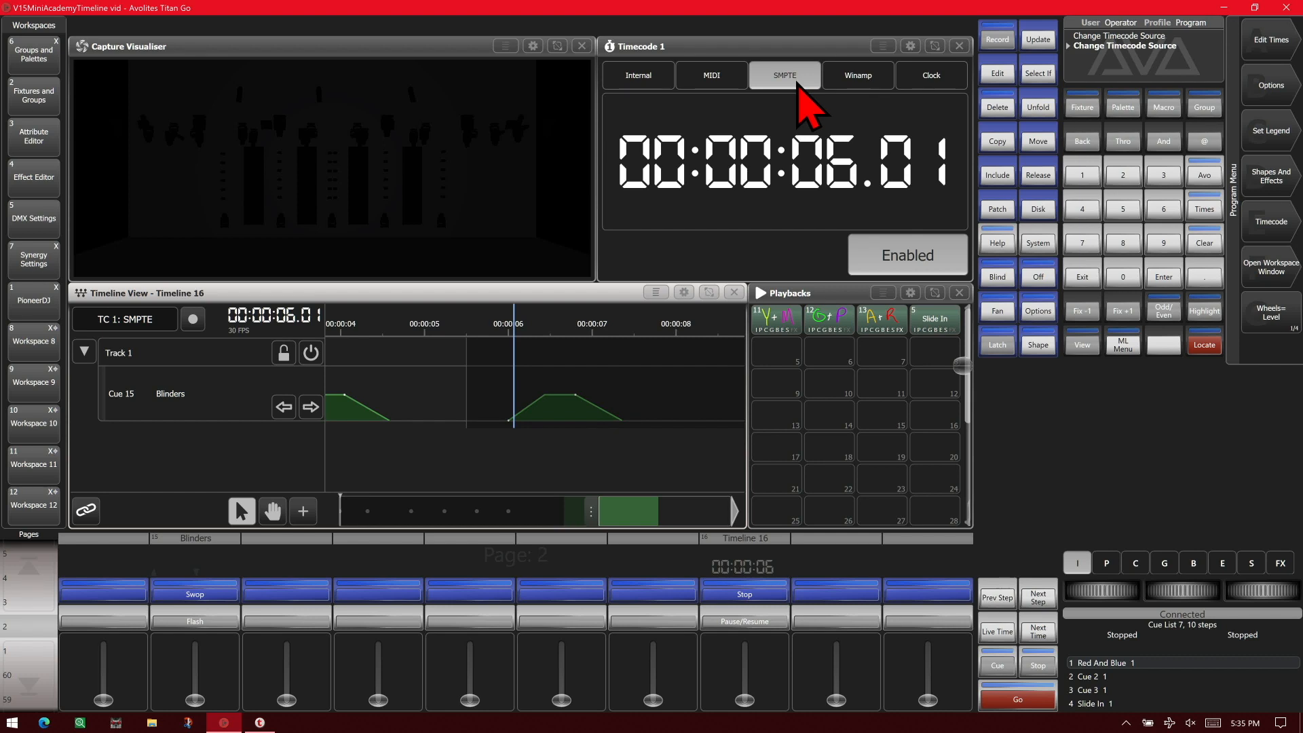
# Set Timeline 16's Activate In Range option to Activate at 100% and watch it respond to the SMPTE timecode.
pyautogui.click(1275, 102)
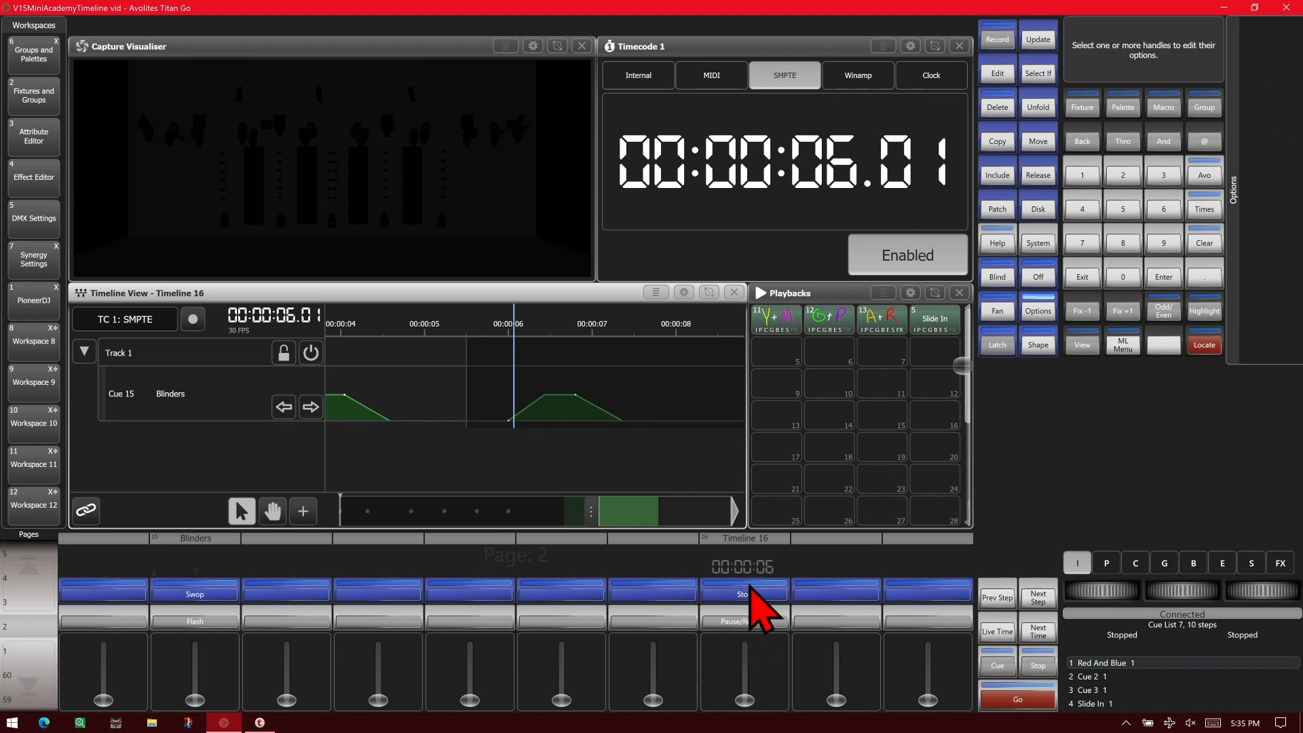
pyautogui.click(746, 584)
pyautogui.click(278, 326)
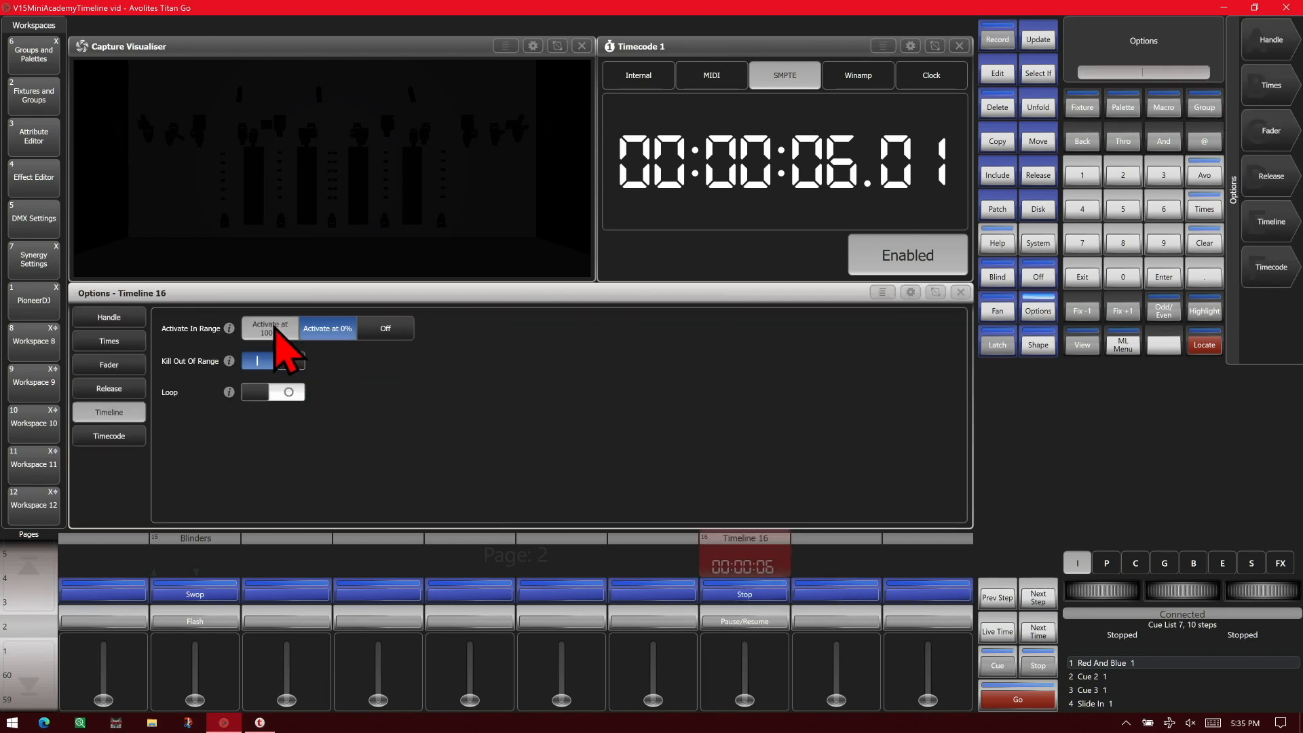
pyautogui.click(1082, 277)
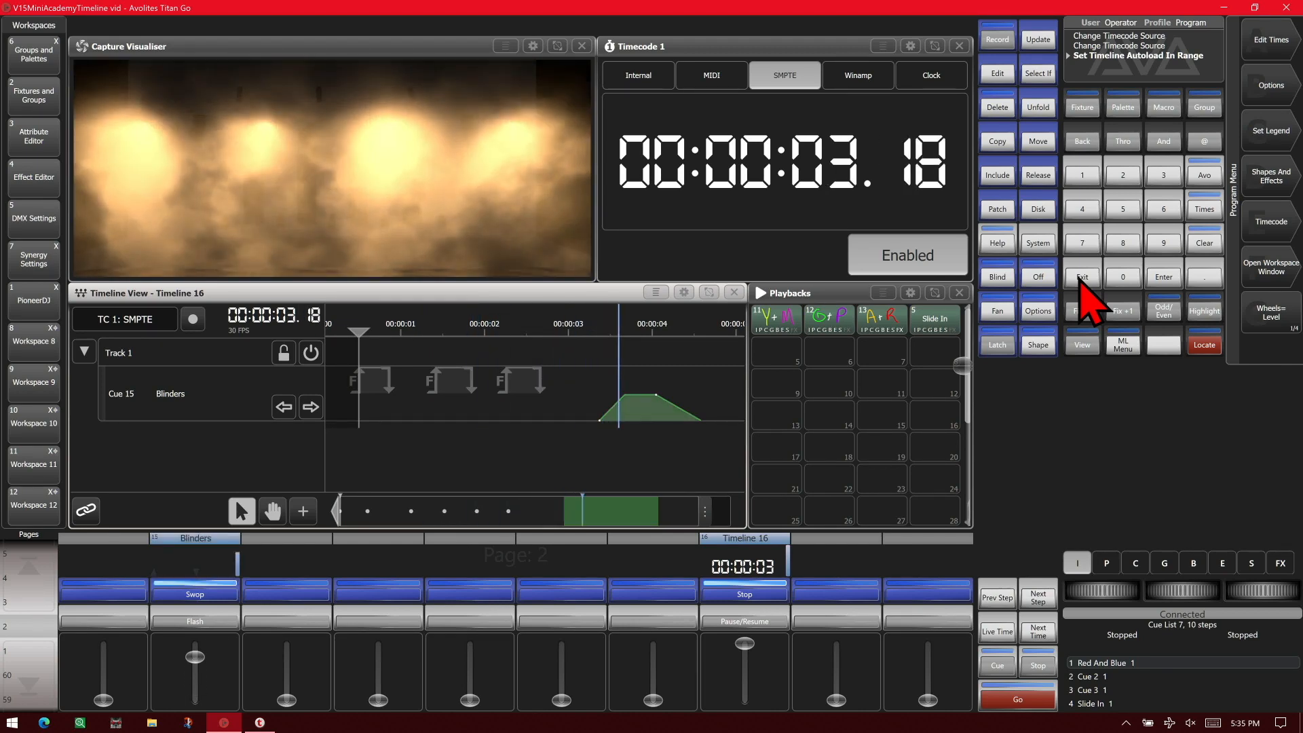
# Switch Timecode 1 back to the Internal source and set Timeline 16's Activate In Range option to Off.
pyautogui.click(657, 85)
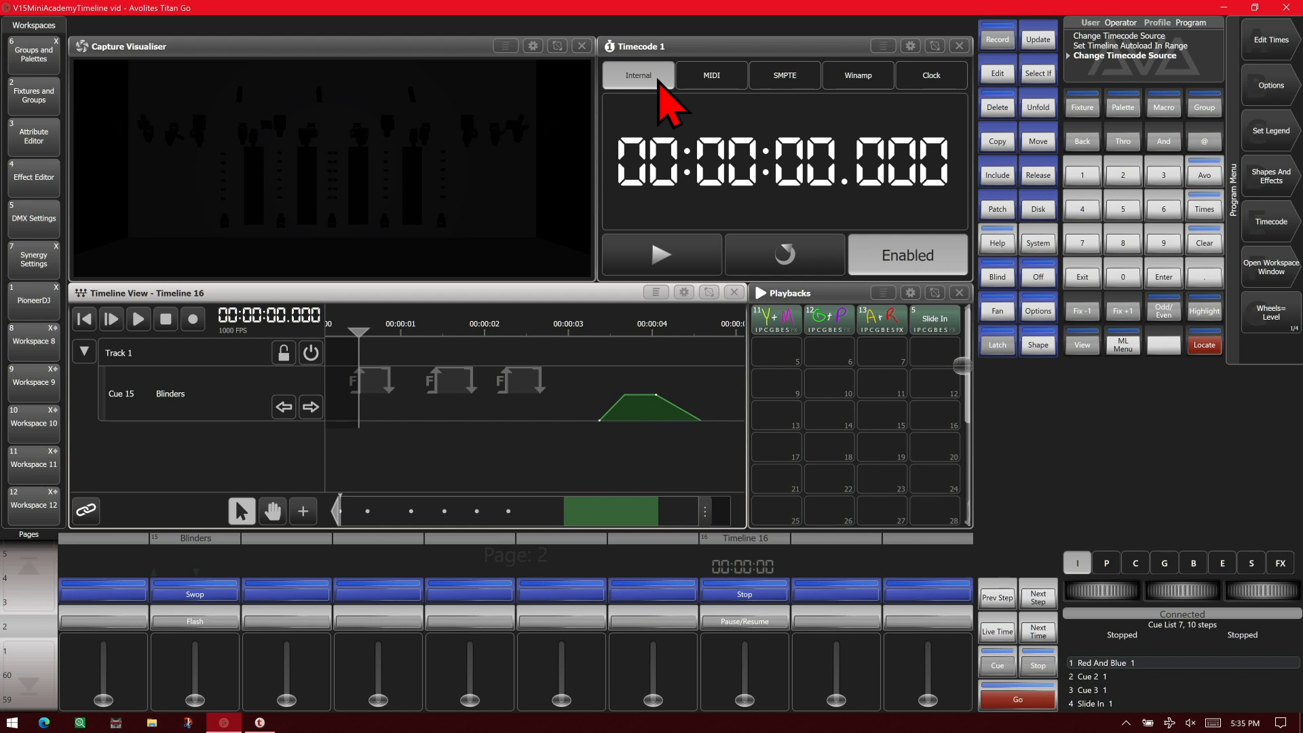
pyautogui.click(1264, 87)
pyautogui.click(758, 553)
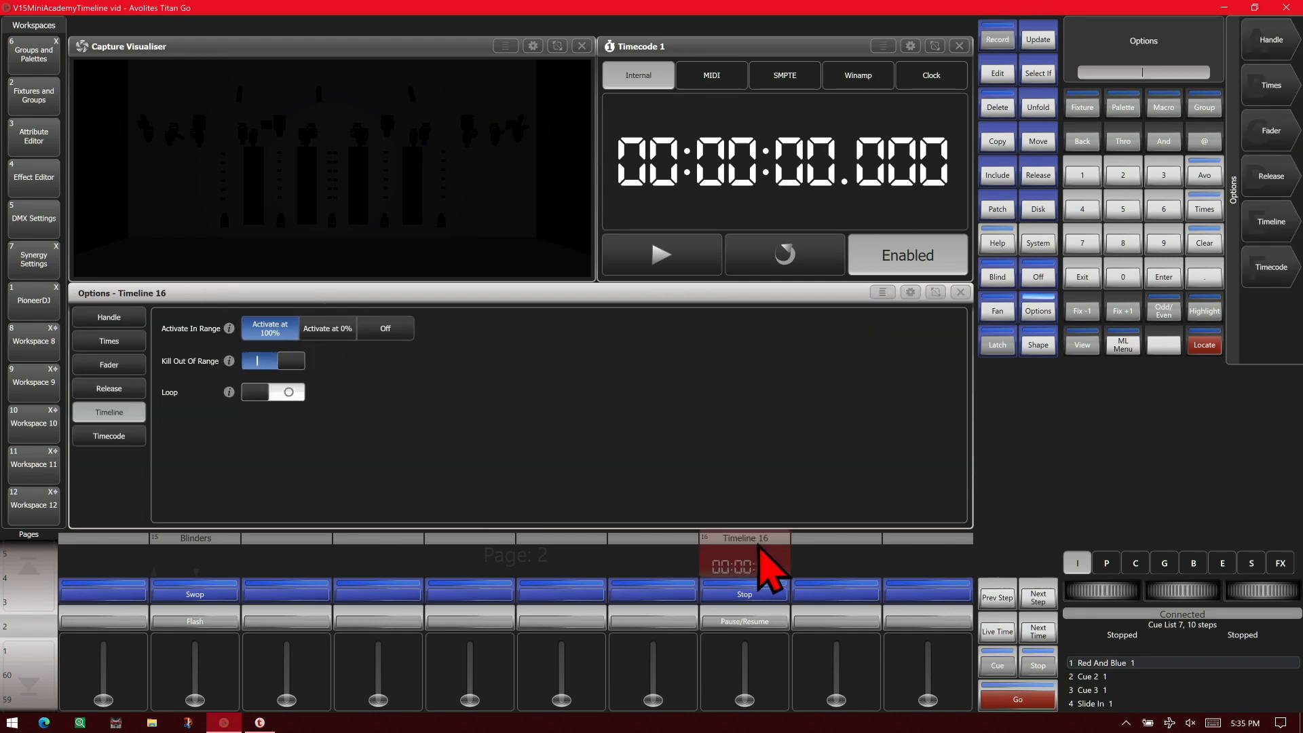
pyautogui.click(386, 331)
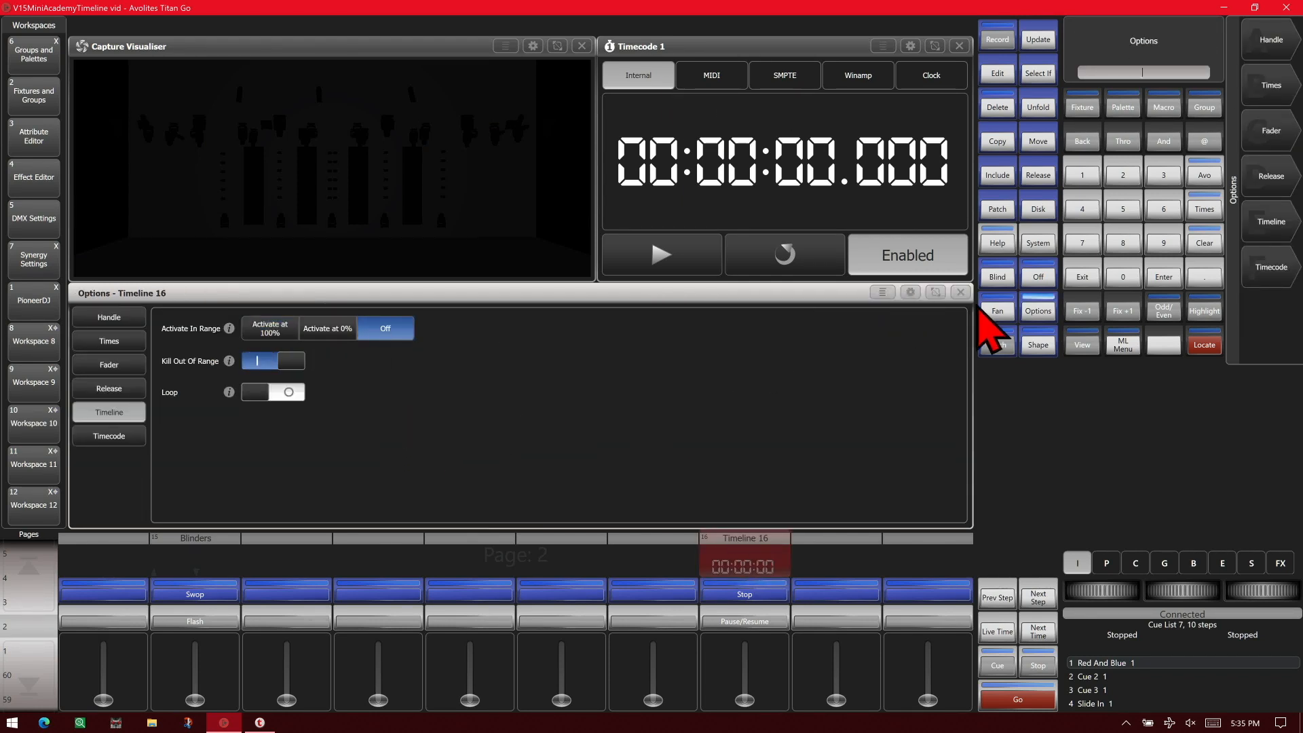
pyautogui.click(1084, 278)
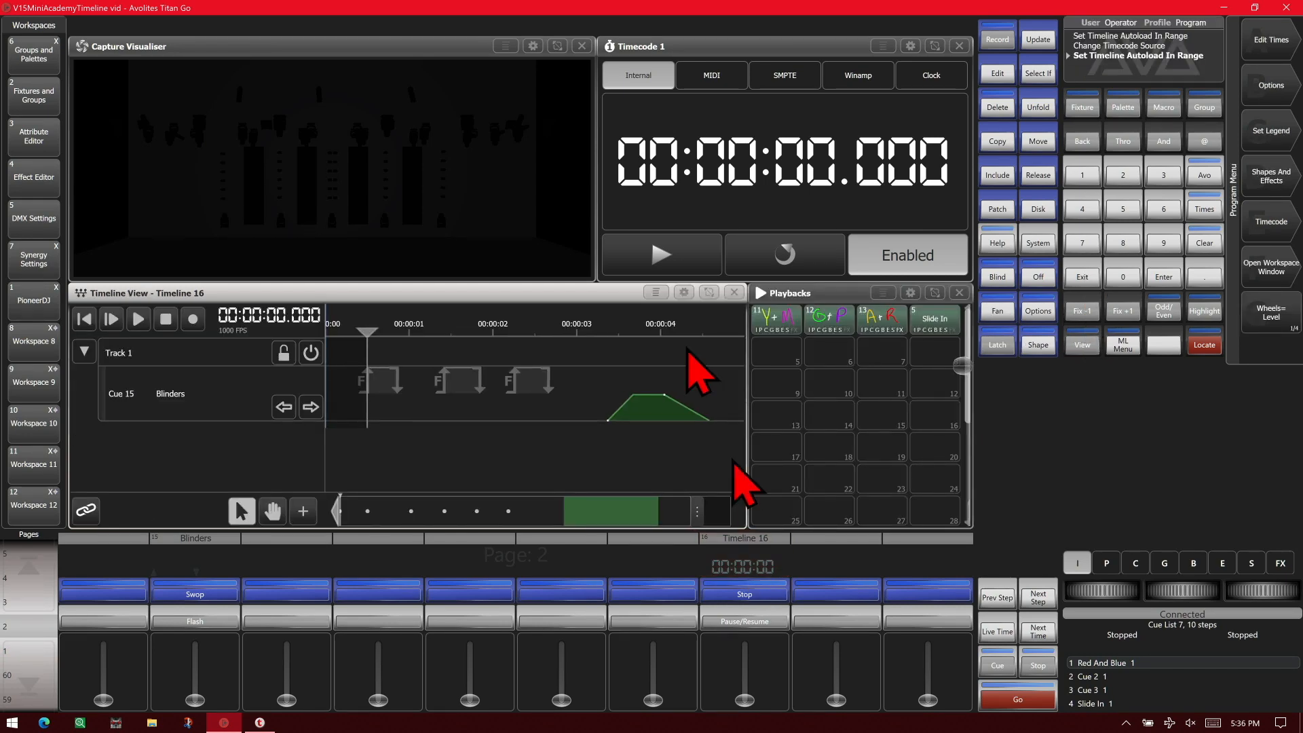
# Run the internal Timecode 1 through Timeline 16's range to test Activate In Range Off, then pause and reset it.
pyautogui.click(651, 261)
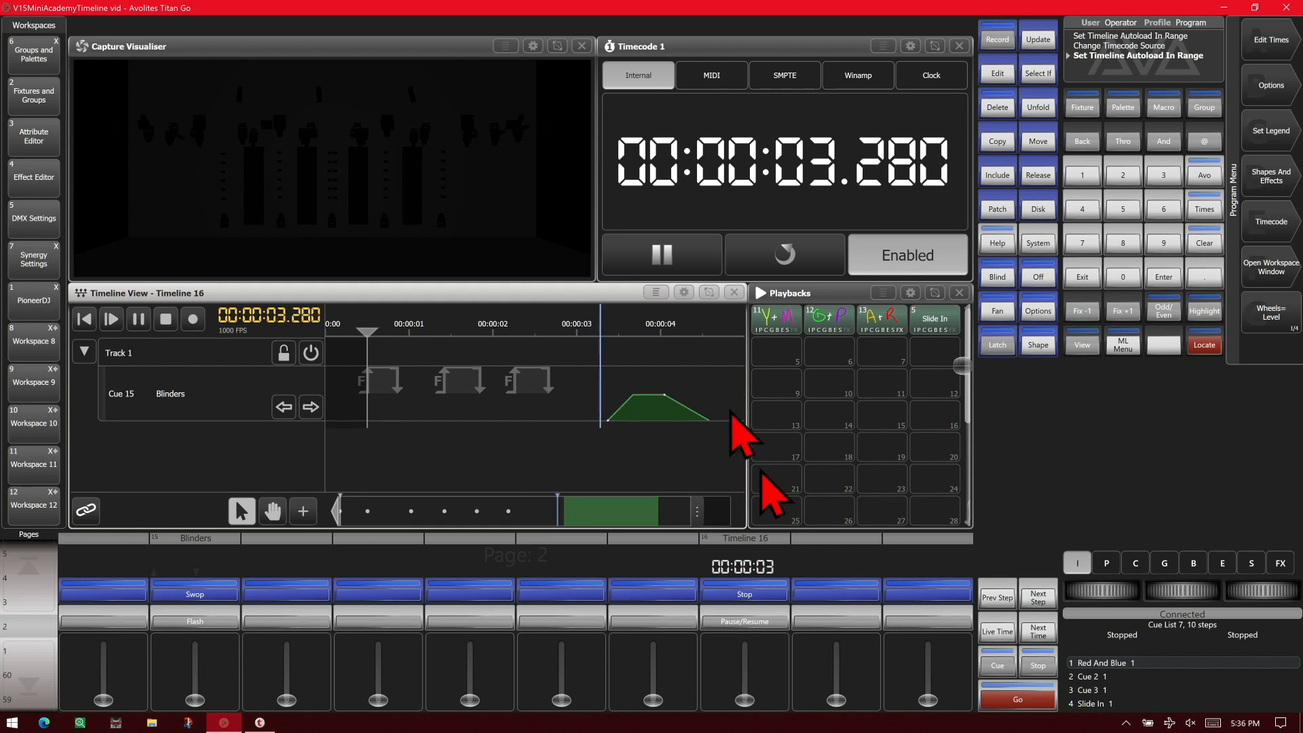
pyautogui.click(659, 254)
pyautogui.click(787, 251)
# Review Timeline 16's timeline range options, close them, and run Timecode 1 to check the Kill Out Of Range behaviour.
pyautogui.click(1271, 85)
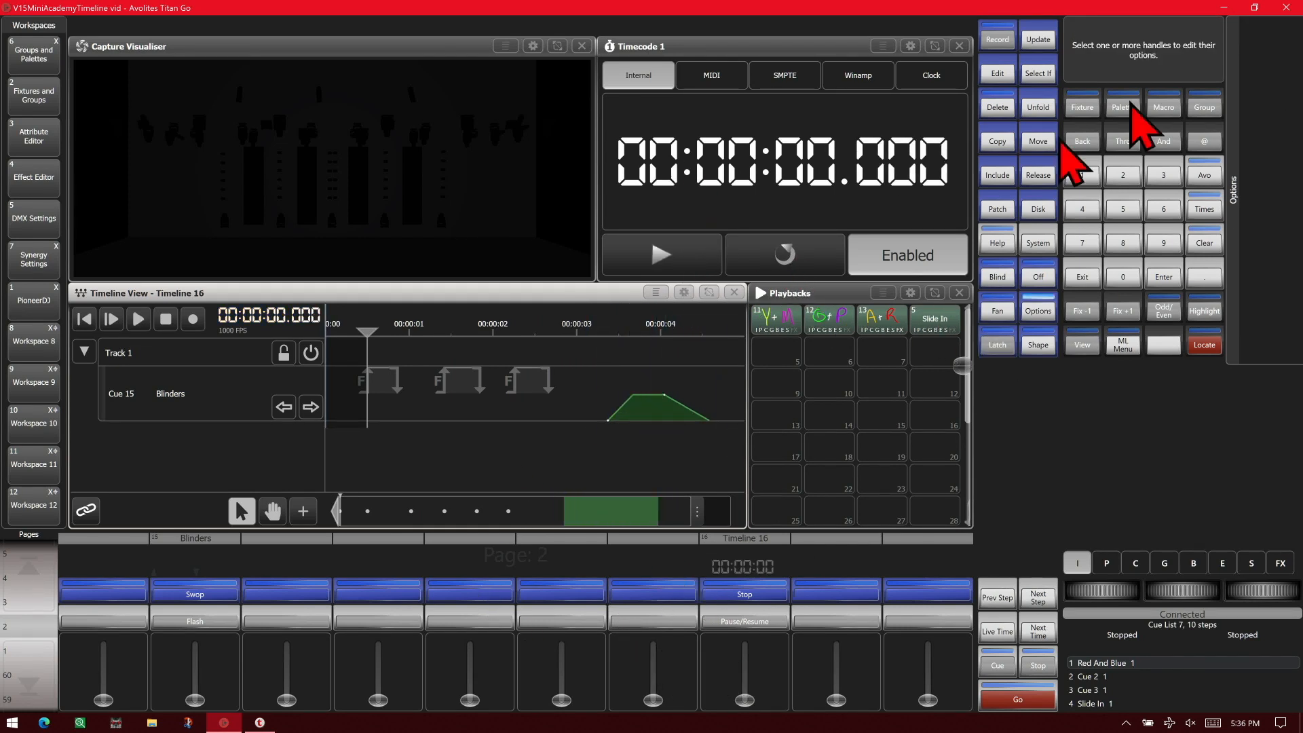
pyautogui.click(758, 574)
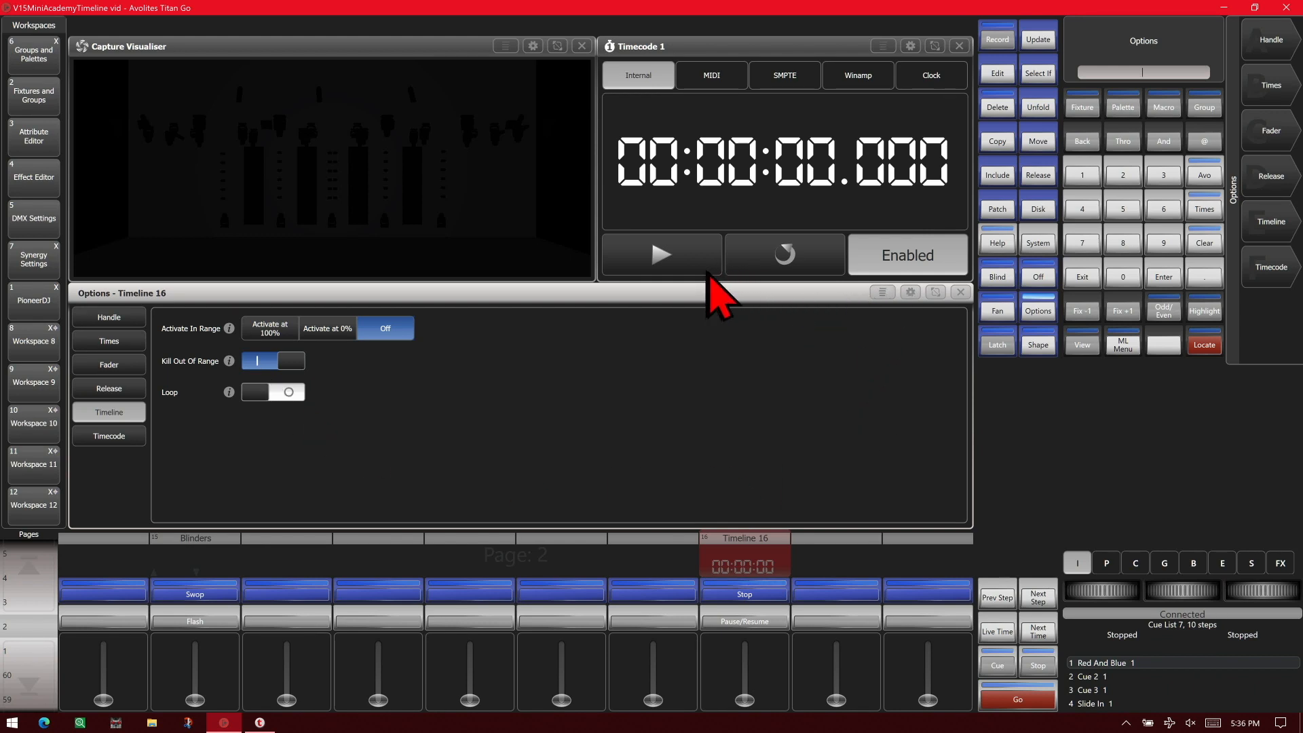
pyautogui.click(960, 293)
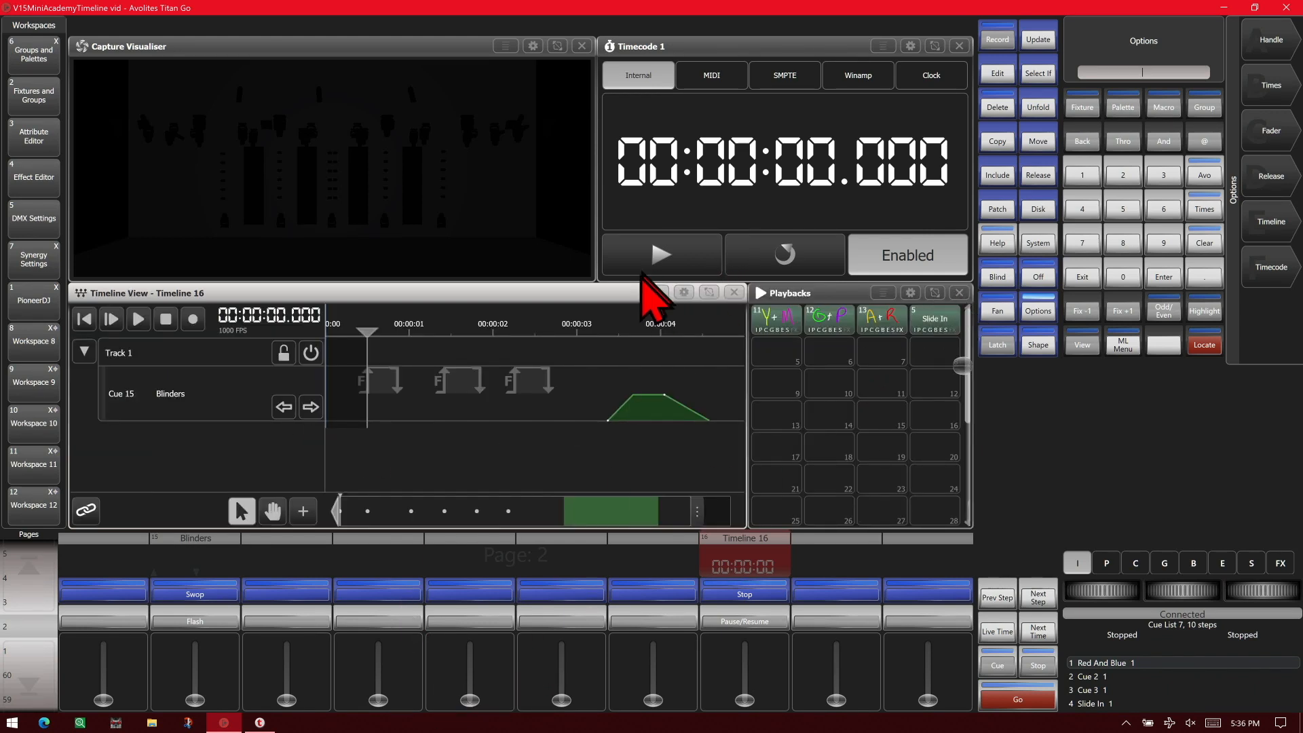
pyautogui.click(646, 268)
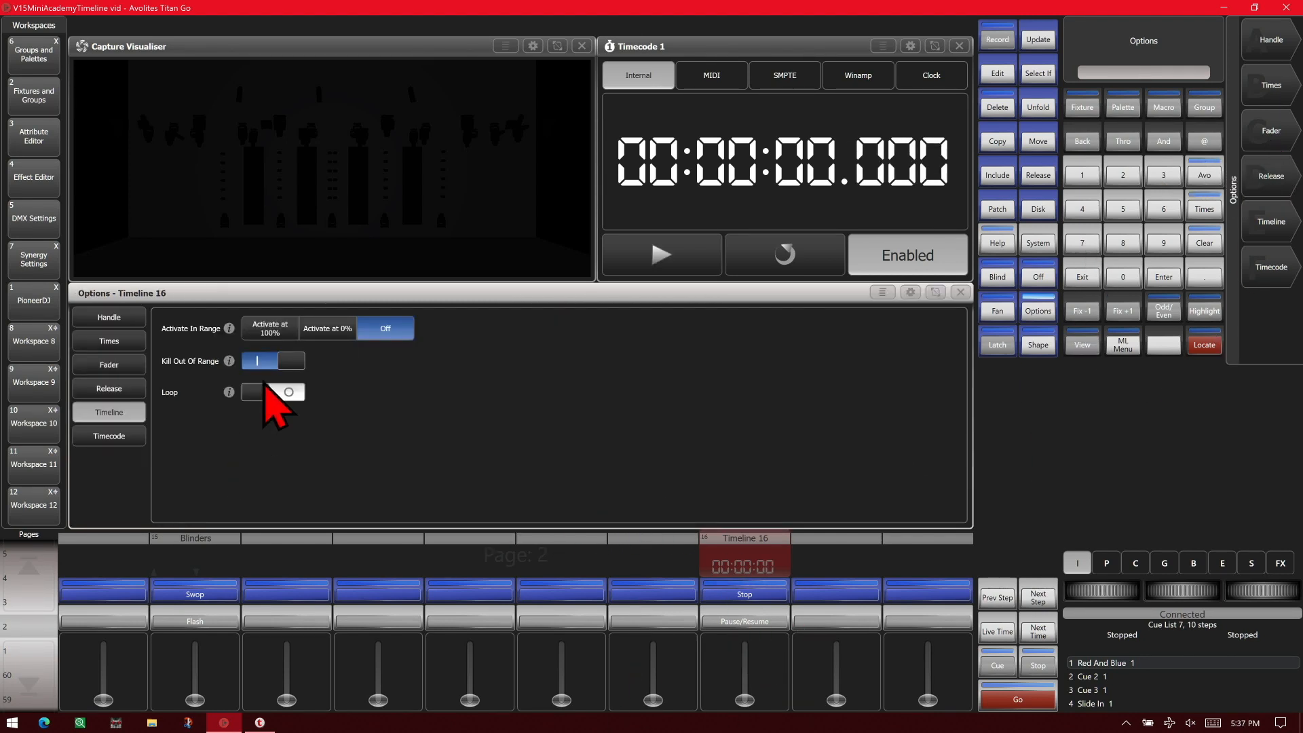
# Disable Kill Out Of Range for Timeline 16 and set Activate In Range to Activate at 100%.
pyautogui.click(283, 370)
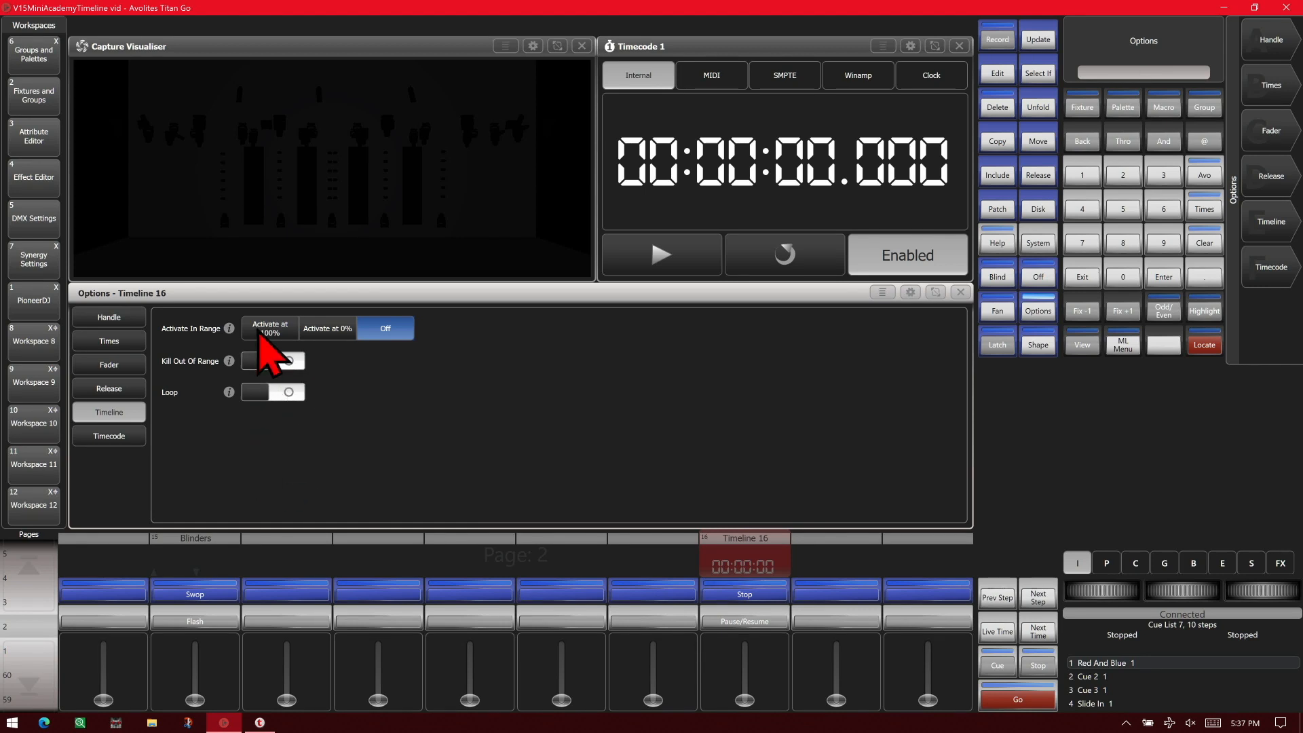
pyautogui.click(265, 329)
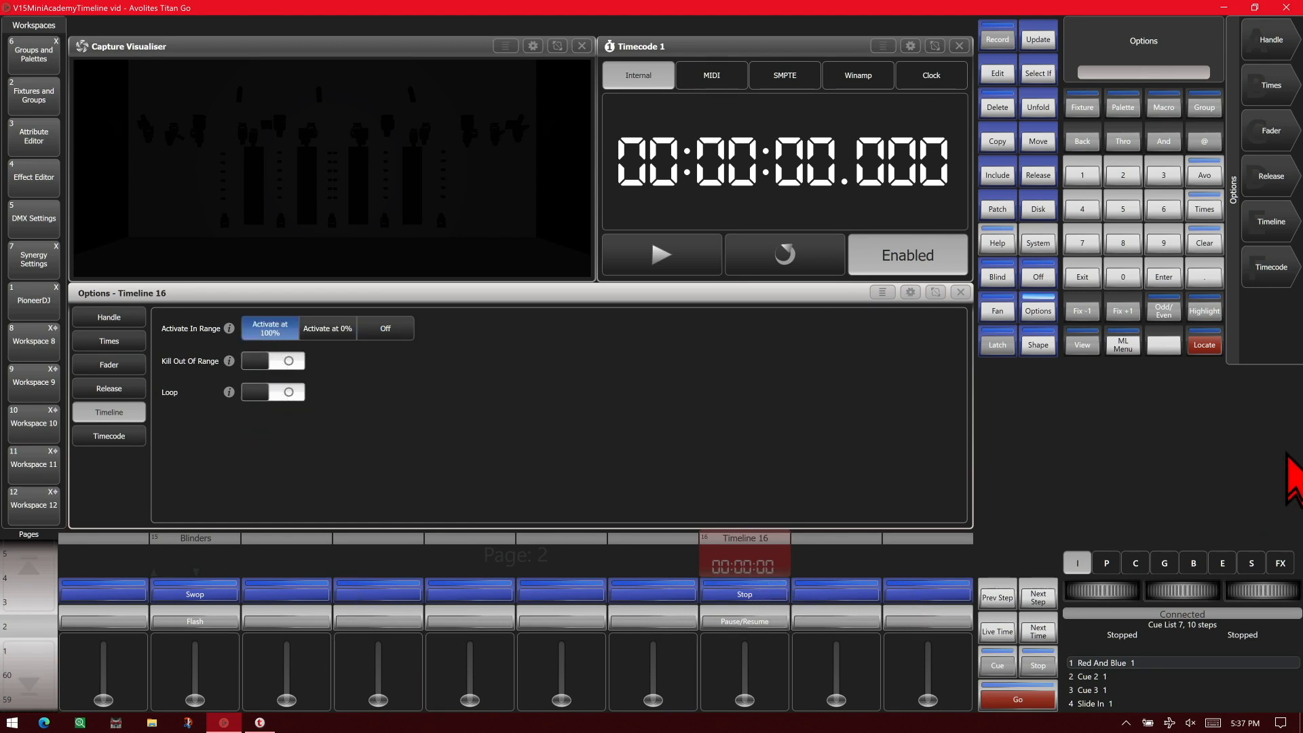
pyautogui.click(1082, 280)
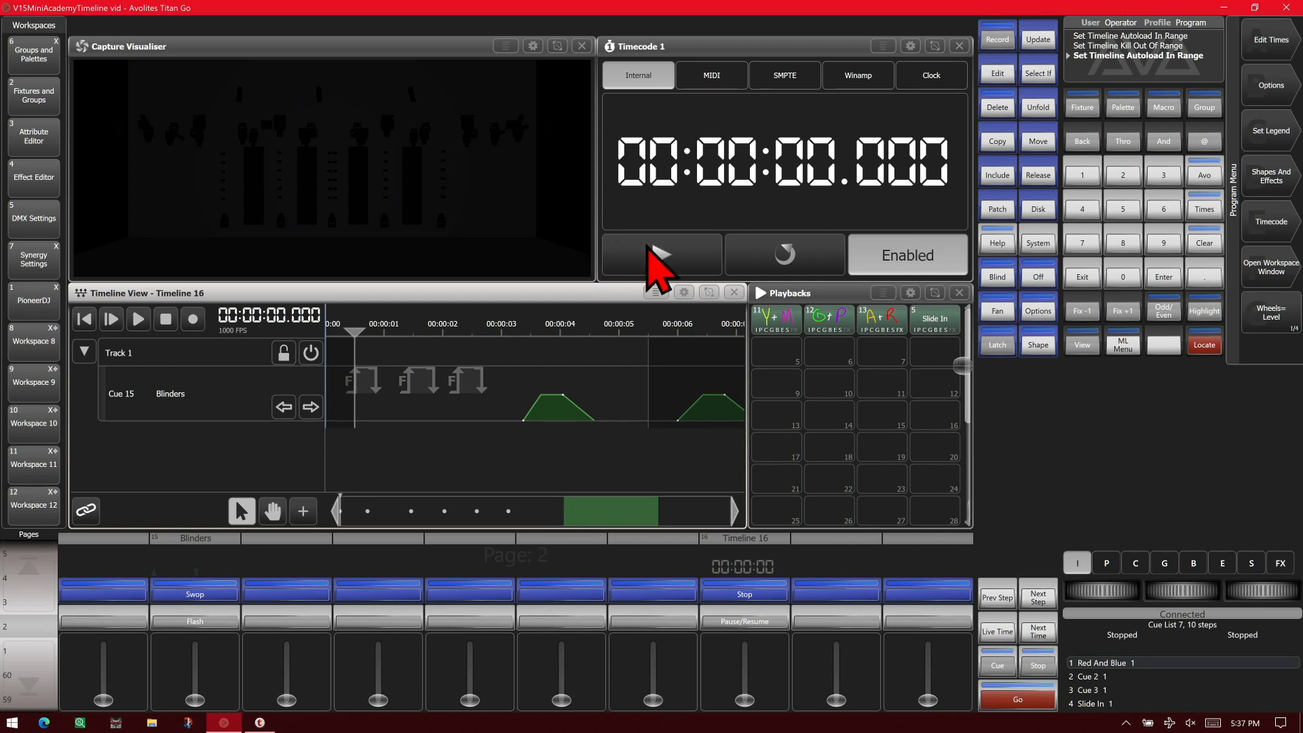
# Run Timecode 1 past the end of Timeline 16's range to test Kill Out Of Range disabled, then pause and reset it.
pyautogui.click(648, 247)
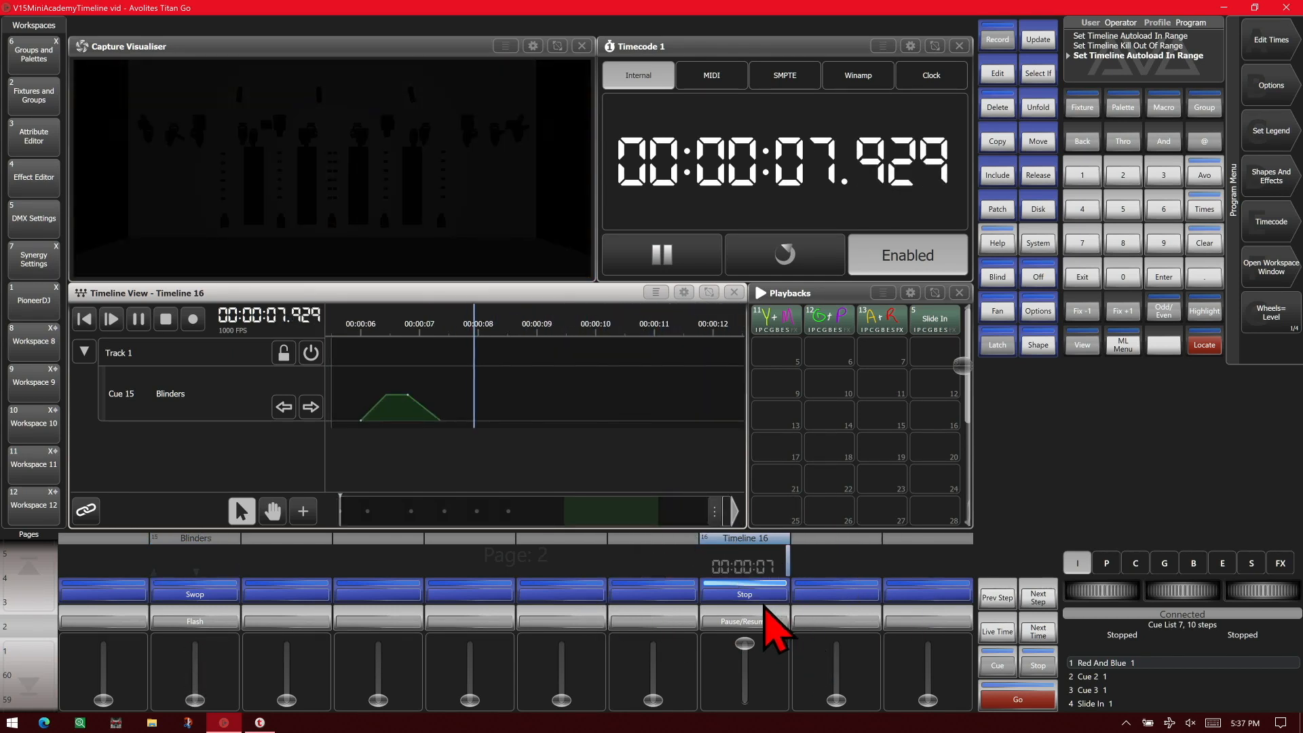
pyautogui.click(692, 260)
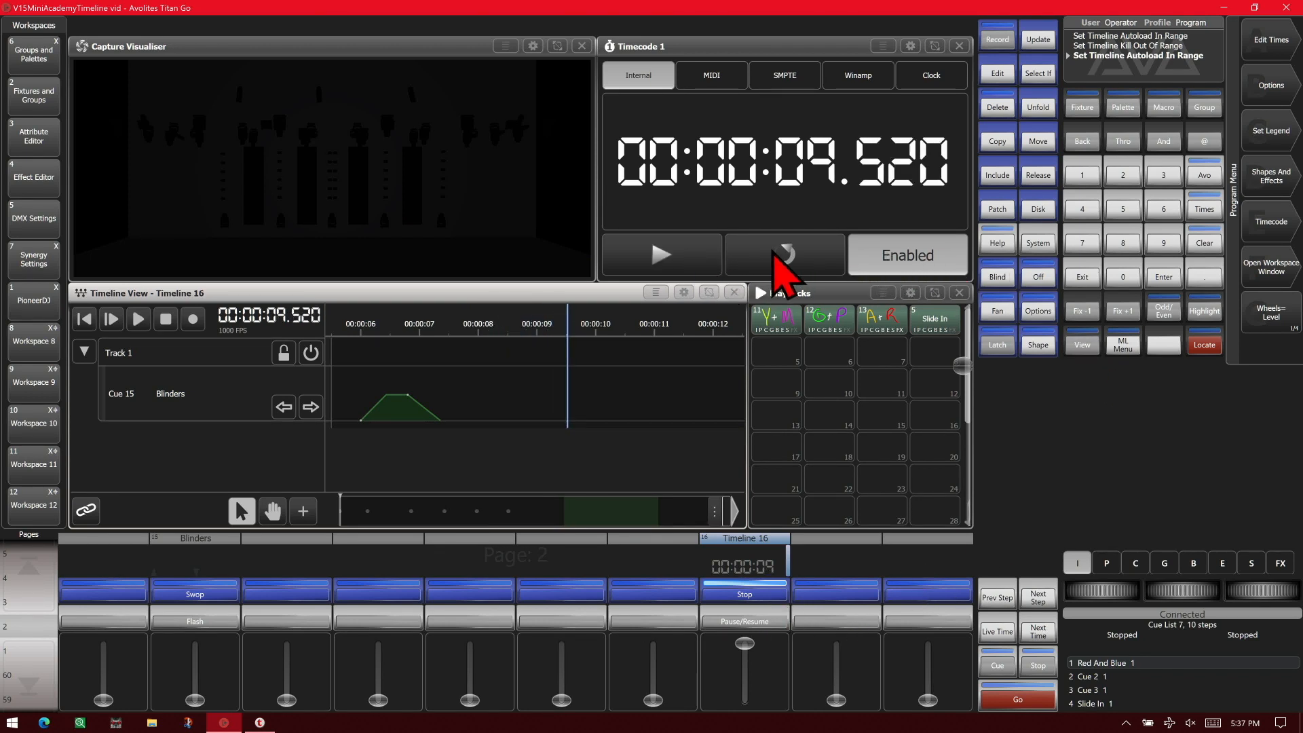
pyautogui.click(785, 255)
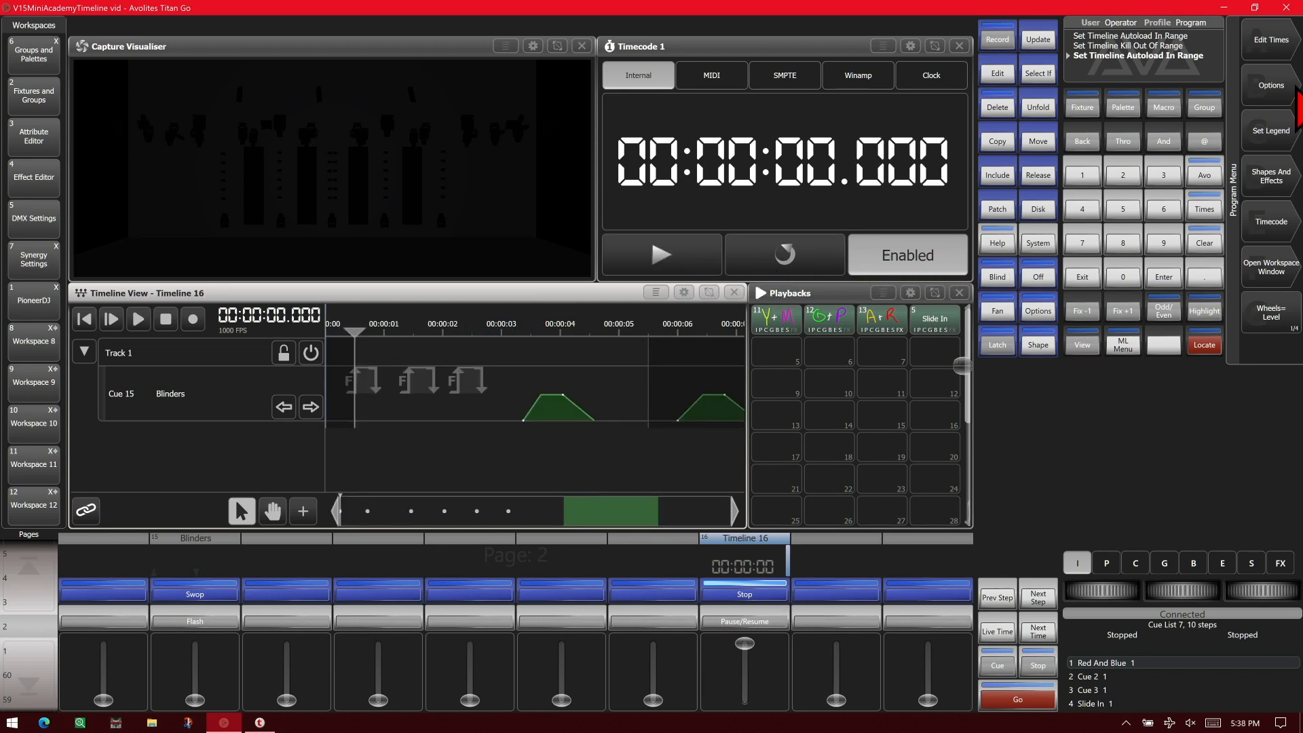
# Enable the Loop option for Timeline 16 and close its options.
pyautogui.click(1295, 95)
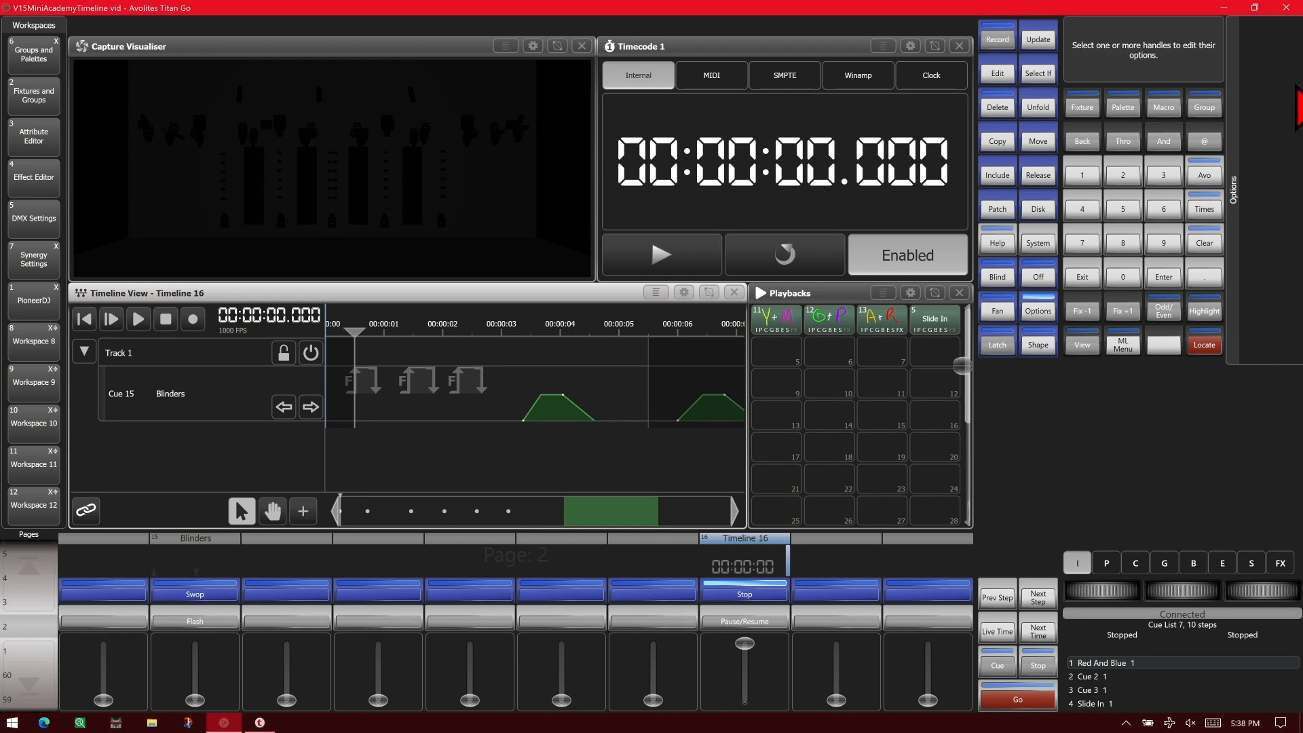
pyautogui.click(744, 600)
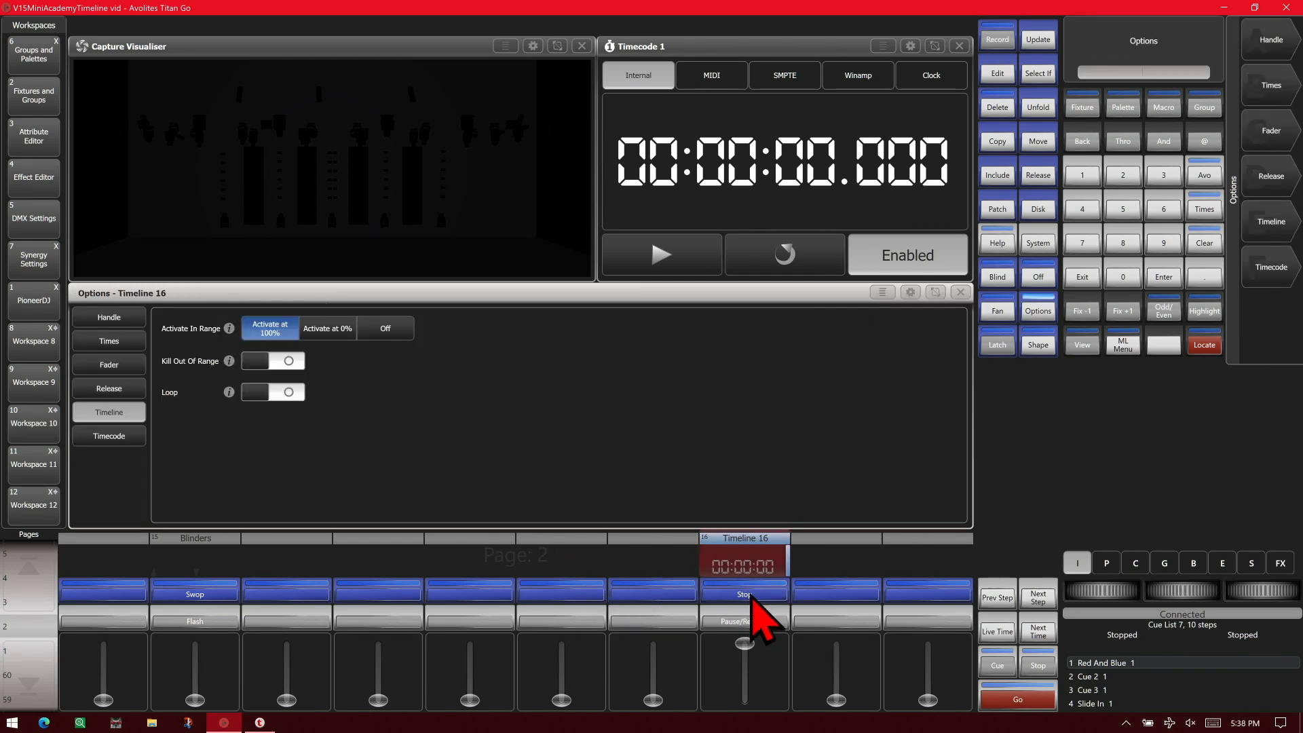
pyautogui.click(278, 393)
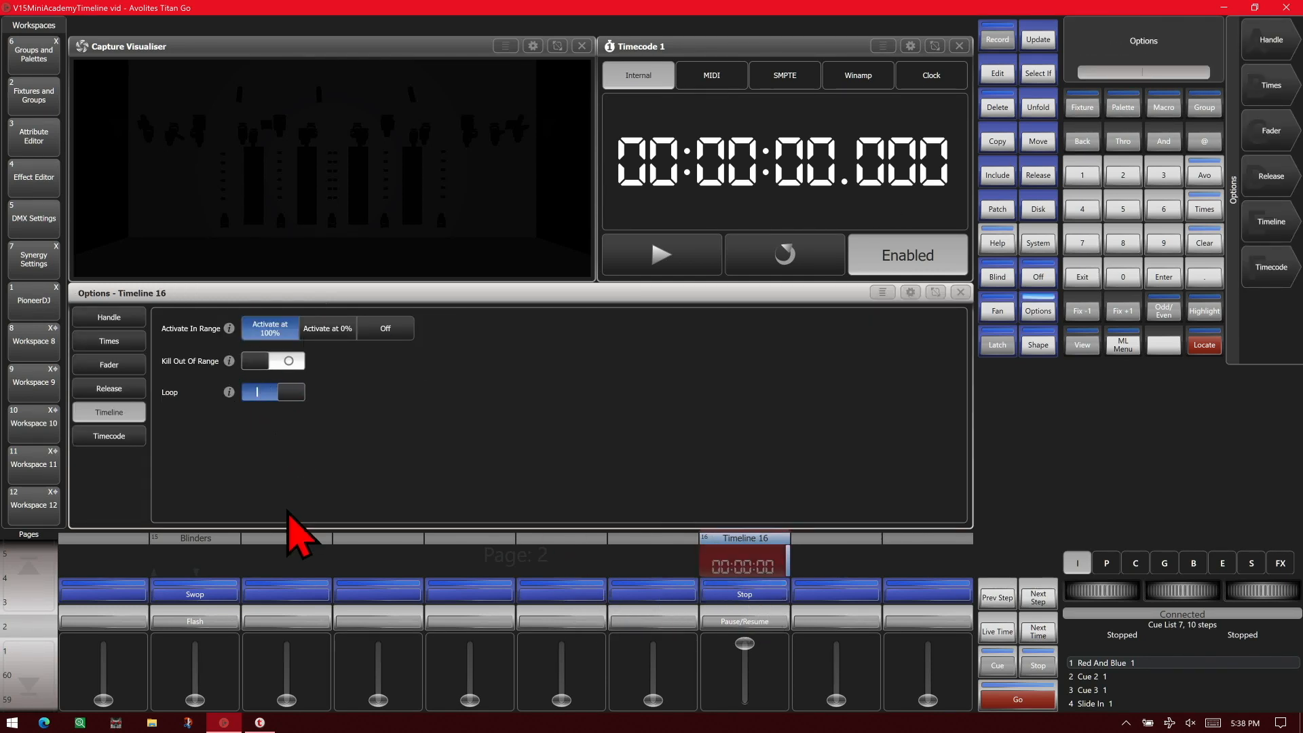
pyautogui.click(1082, 278)
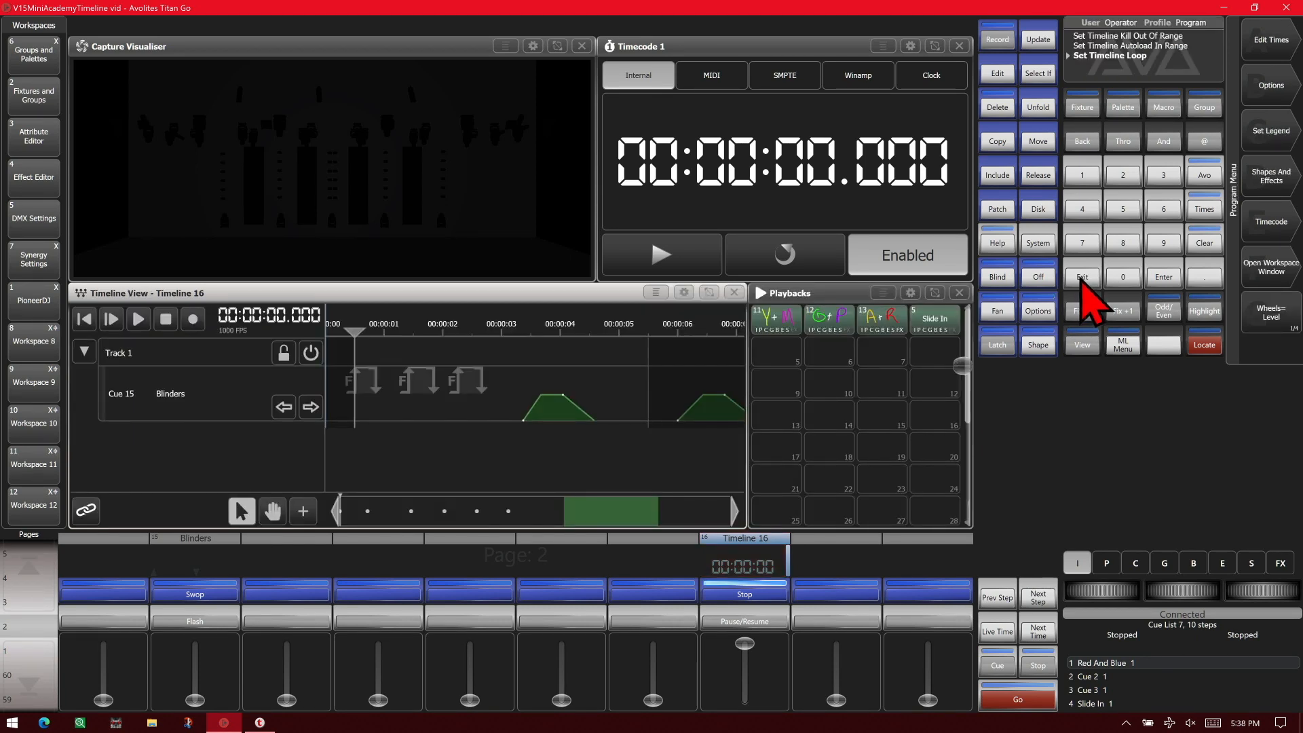
# Test Timeline 16's looping with Timecode 1 on the Internal source and on SMPTE, then return it to Internal.
pyautogui.click(657, 264)
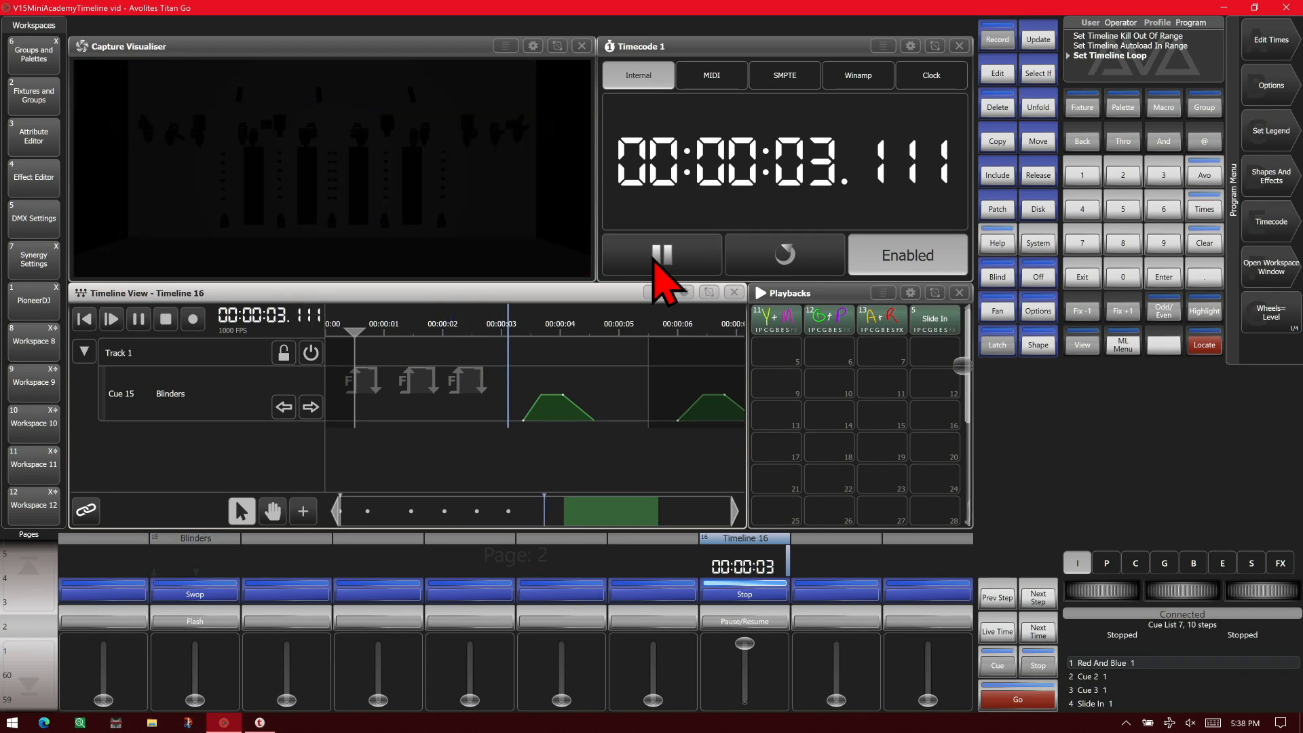
pyautogui.click(660, 255)
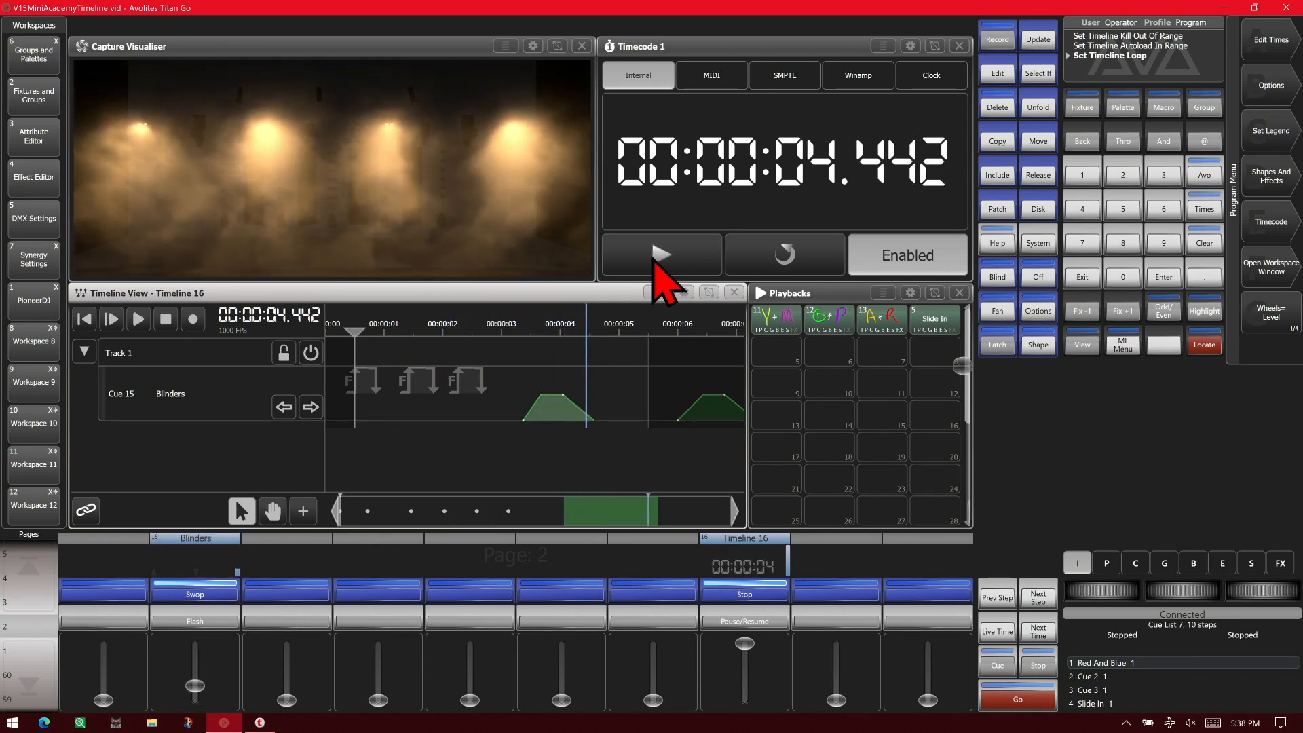
pyautogui.click(773, 263)
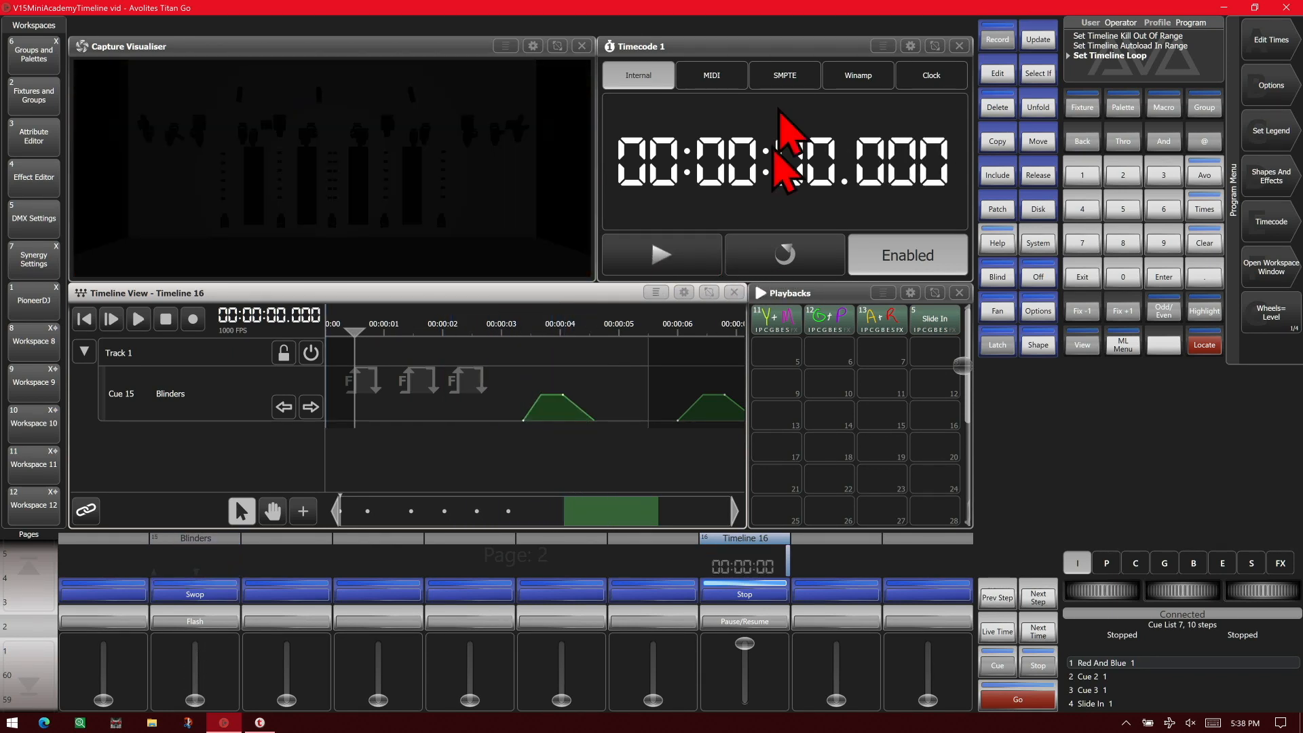
pyautogui.click(786, 76)
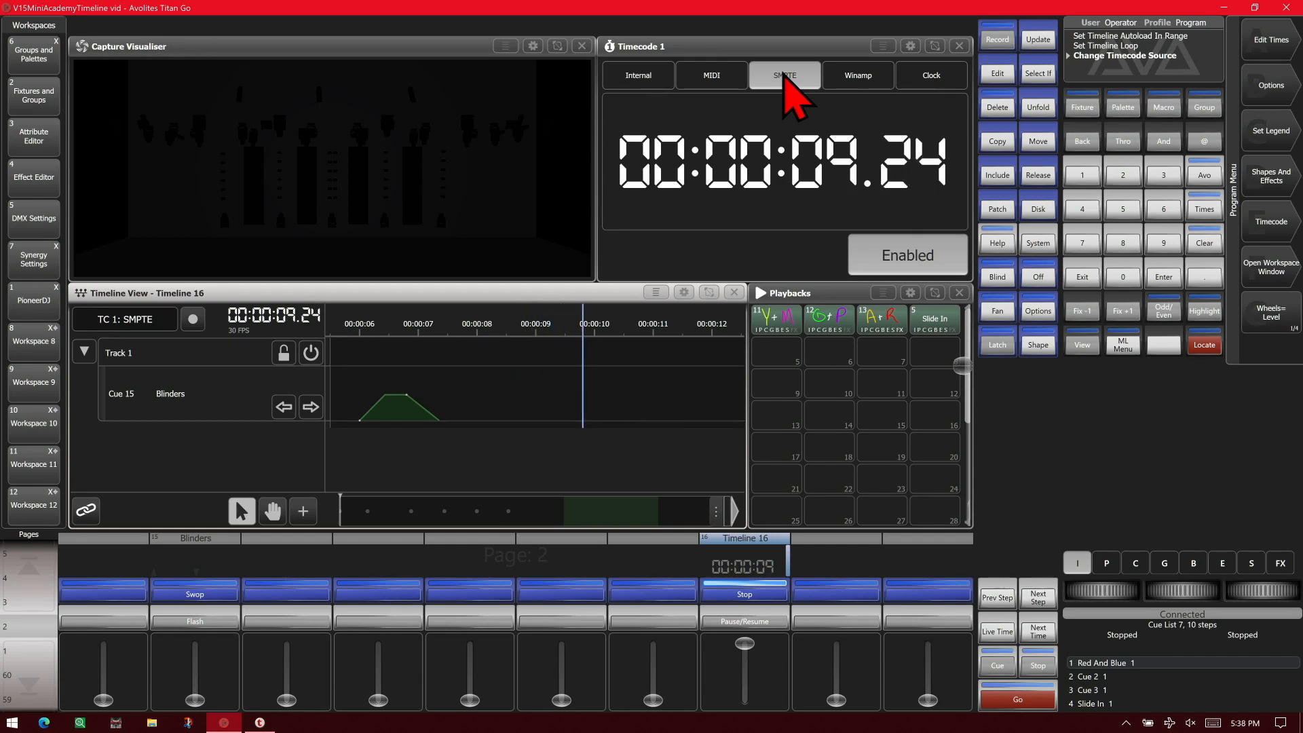
pyautogui.click(610, 80)
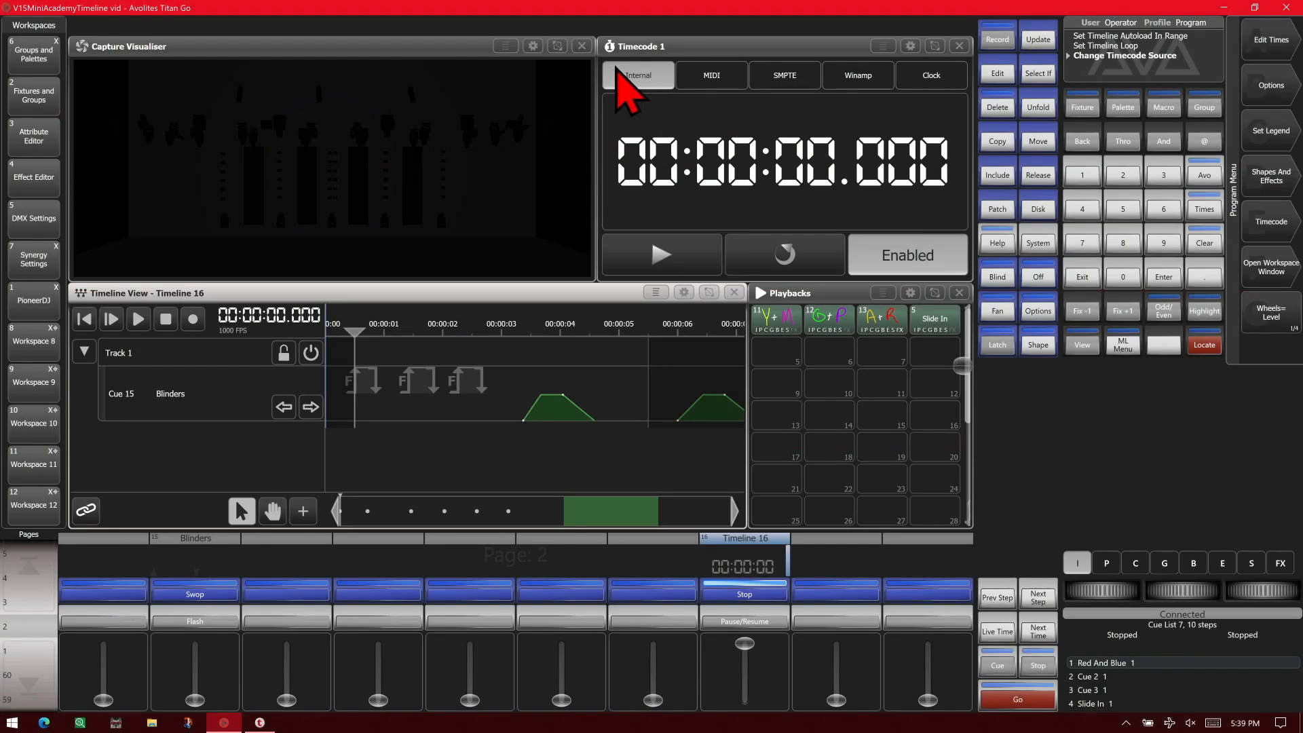
# Open Timeline 16's timecode options and choose Timecode 1 as its Timecode Source.
pyautogui.click(1277, 87)
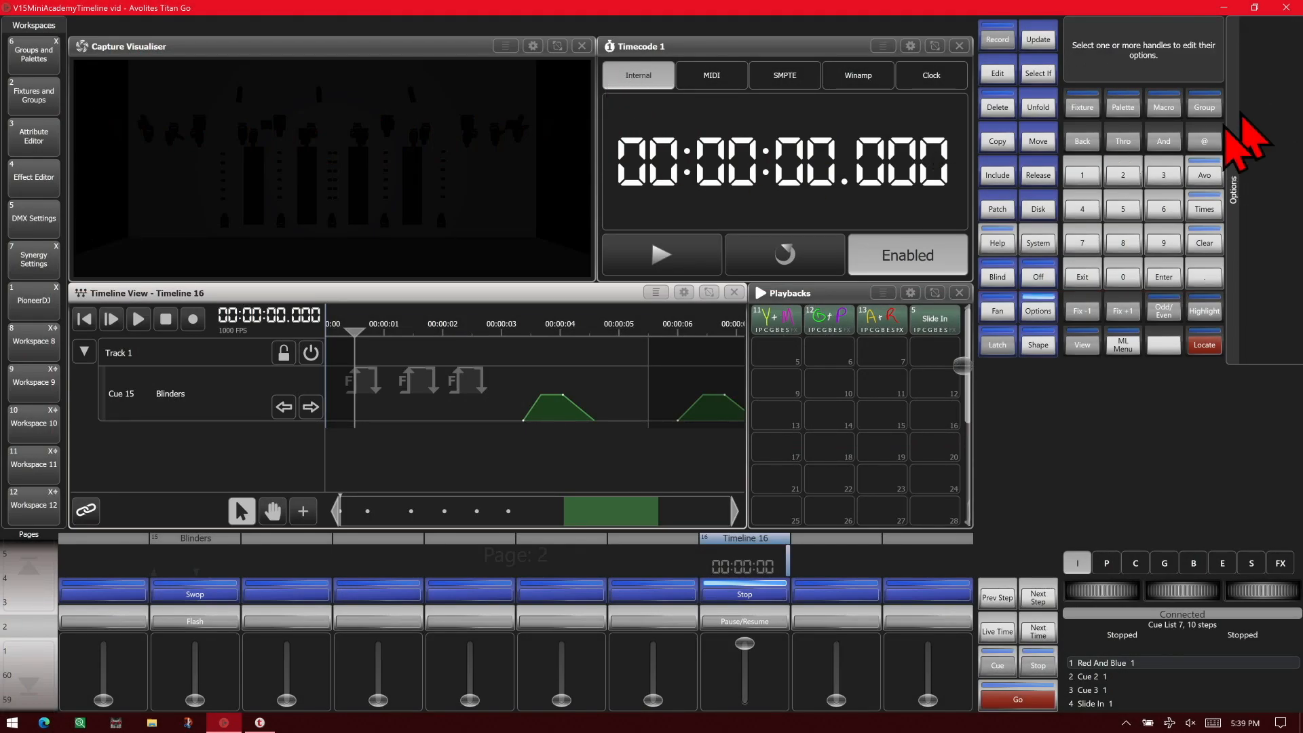
pyautogui.click(742, 601)
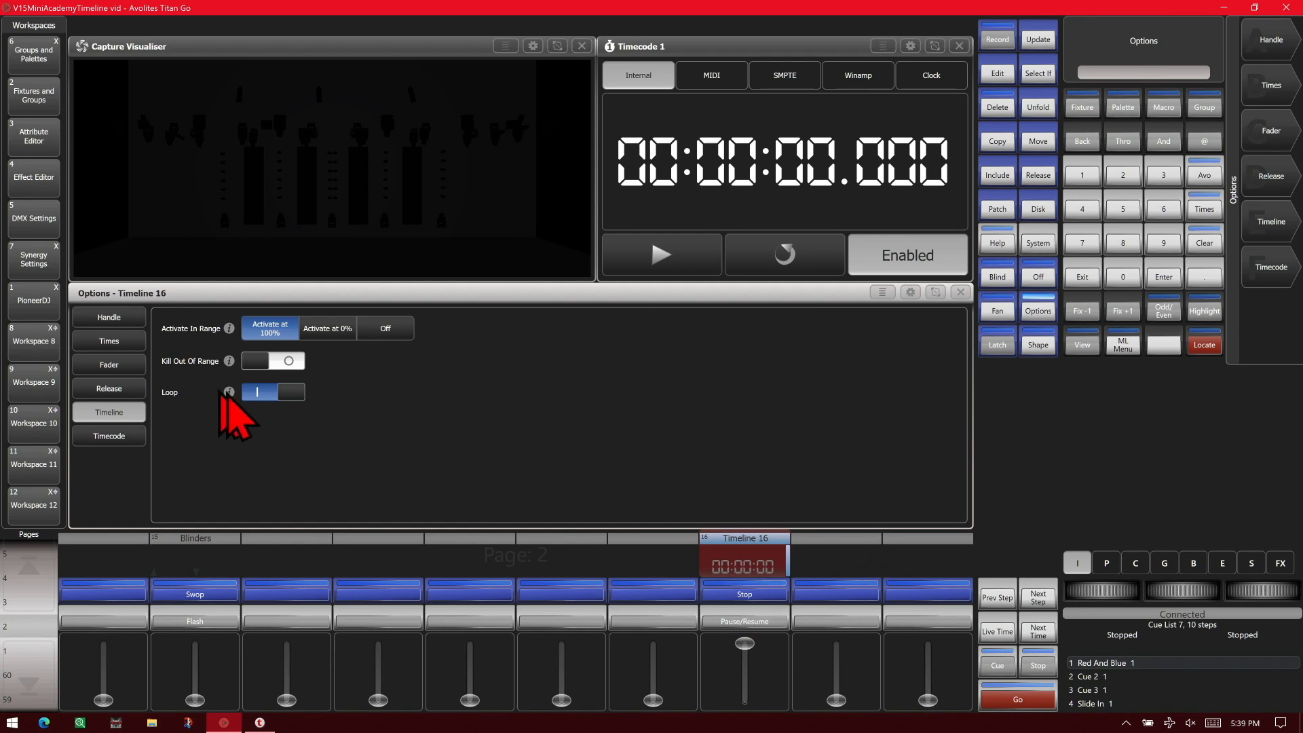
pyautogui.click(126, 436)
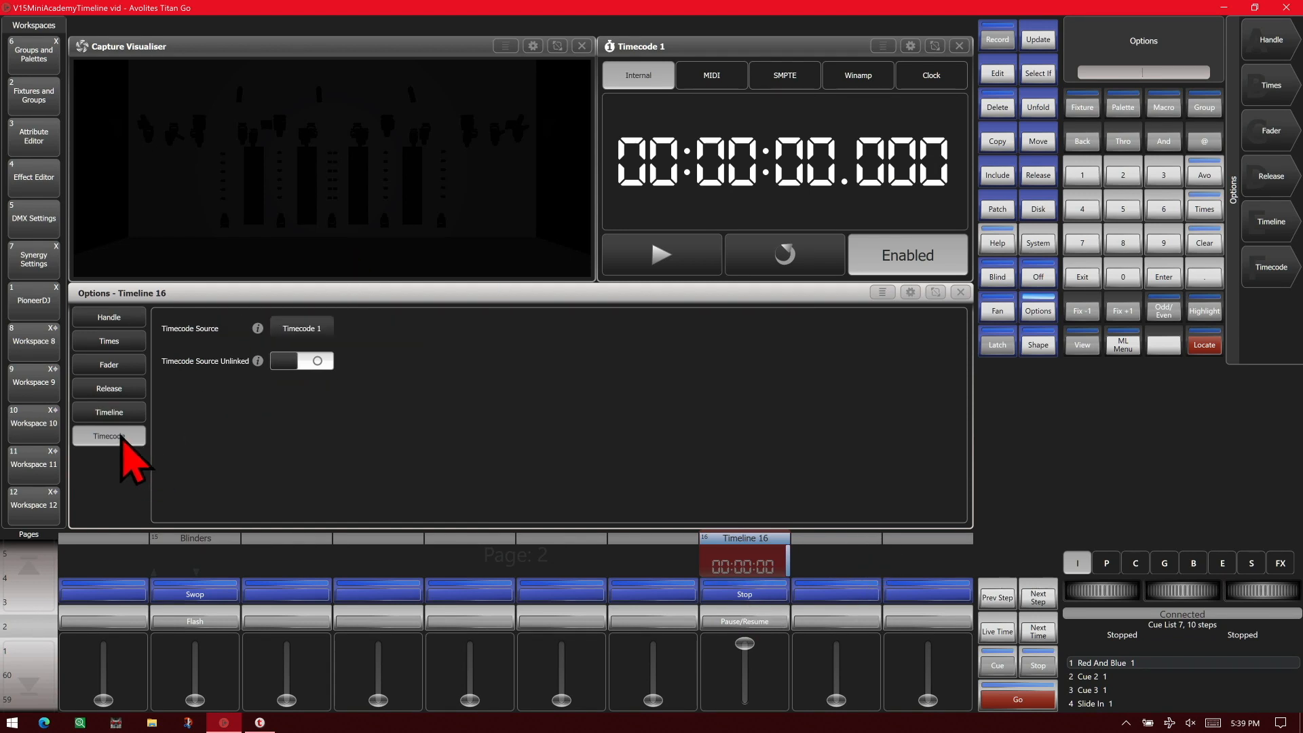
pyautogui.click(317, 327)
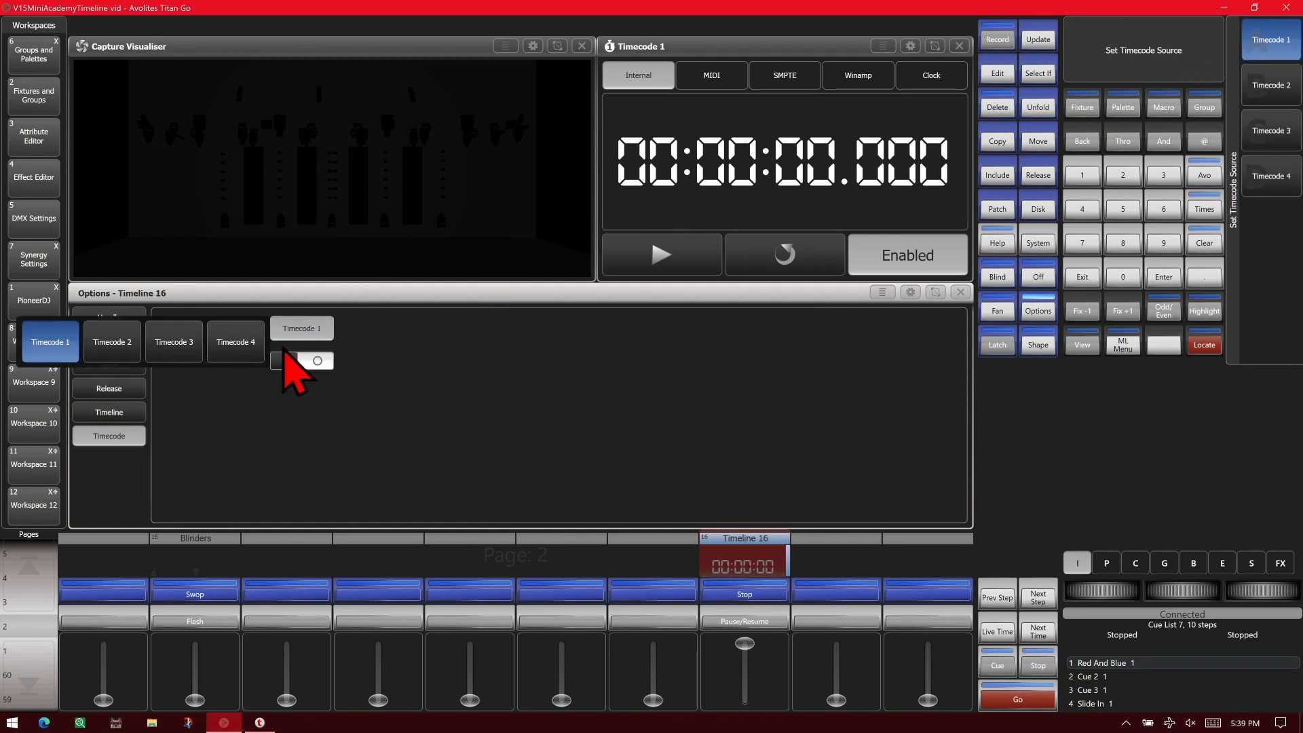
pyautogui.click(40, 343)
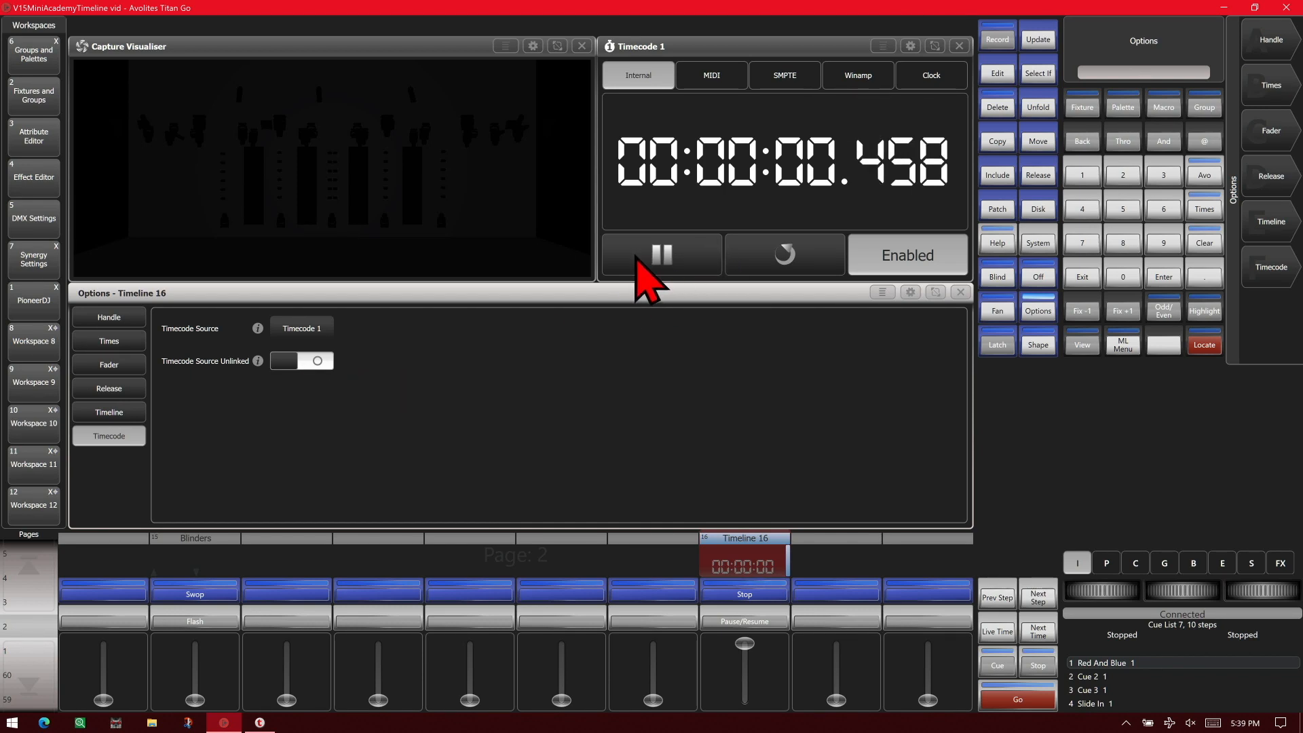
# Pause and reset Timecode 1, then enable Timecode Source Unlinked for Timeline 16 and run the timecode to test it.
pyautogui.click(637, 258)
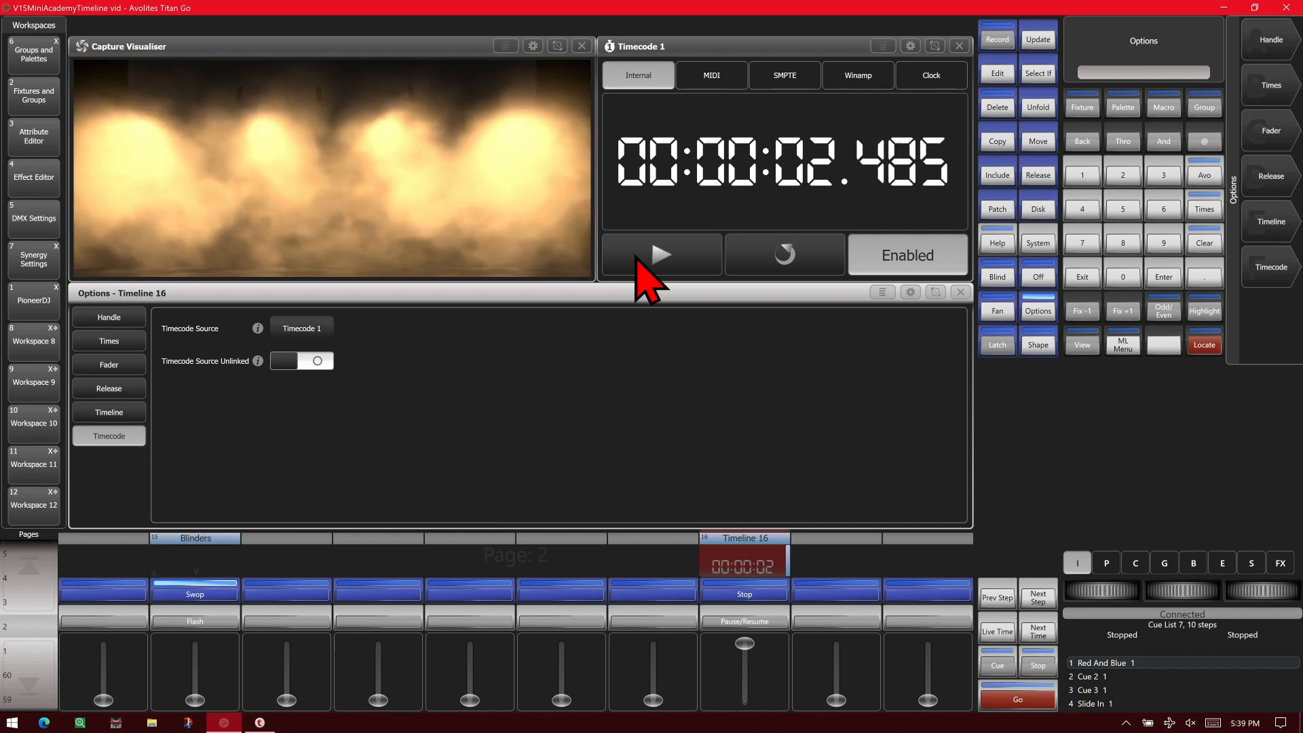
pyautogui.click(764, 251)
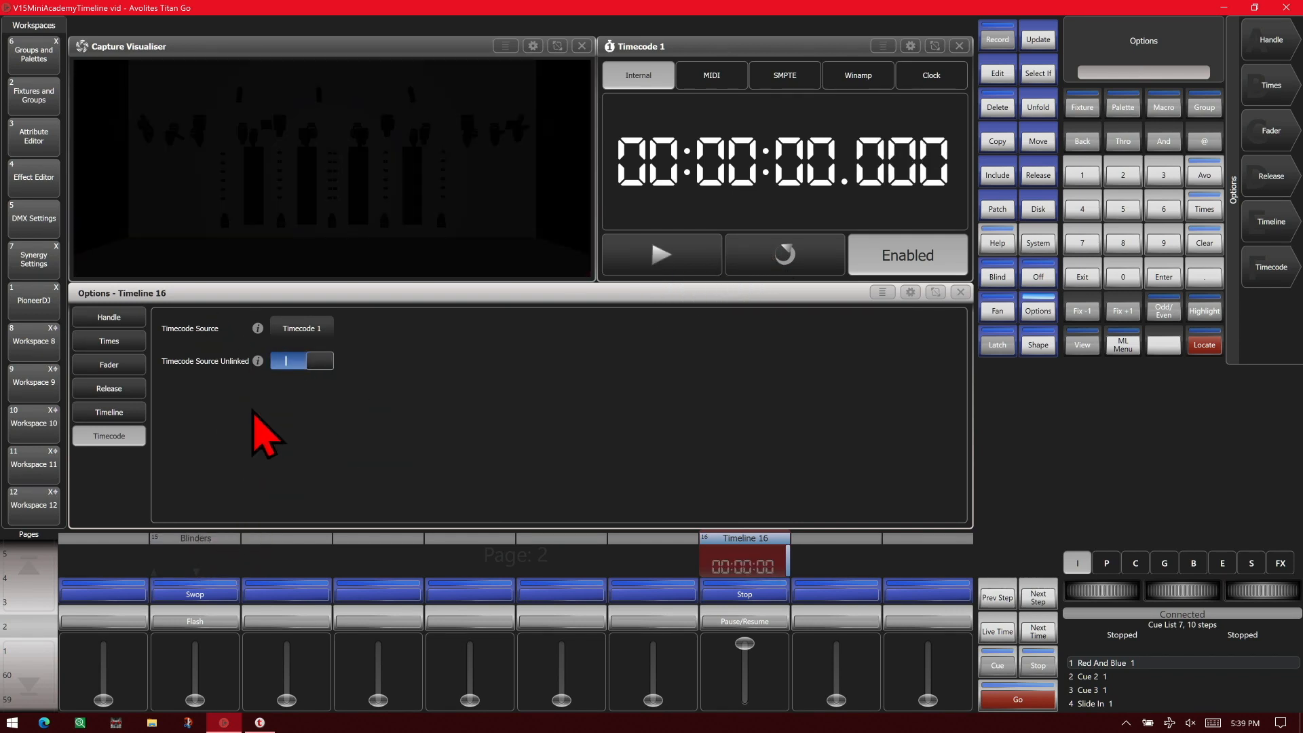
pyautogui.click(677, 261)
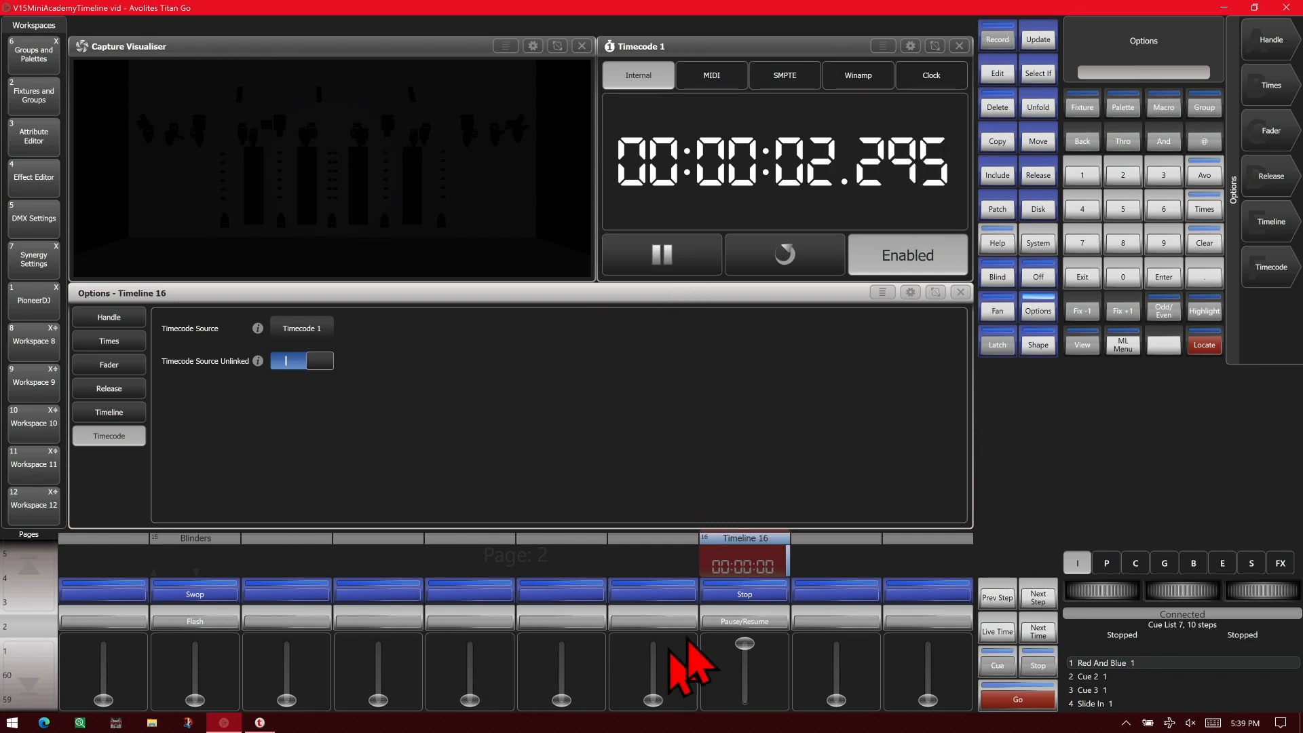
# Close Timeline 16's options and check its timecode link control in the Timeline View while Timecode 1 runs.
pyautogui.click(960, 293)
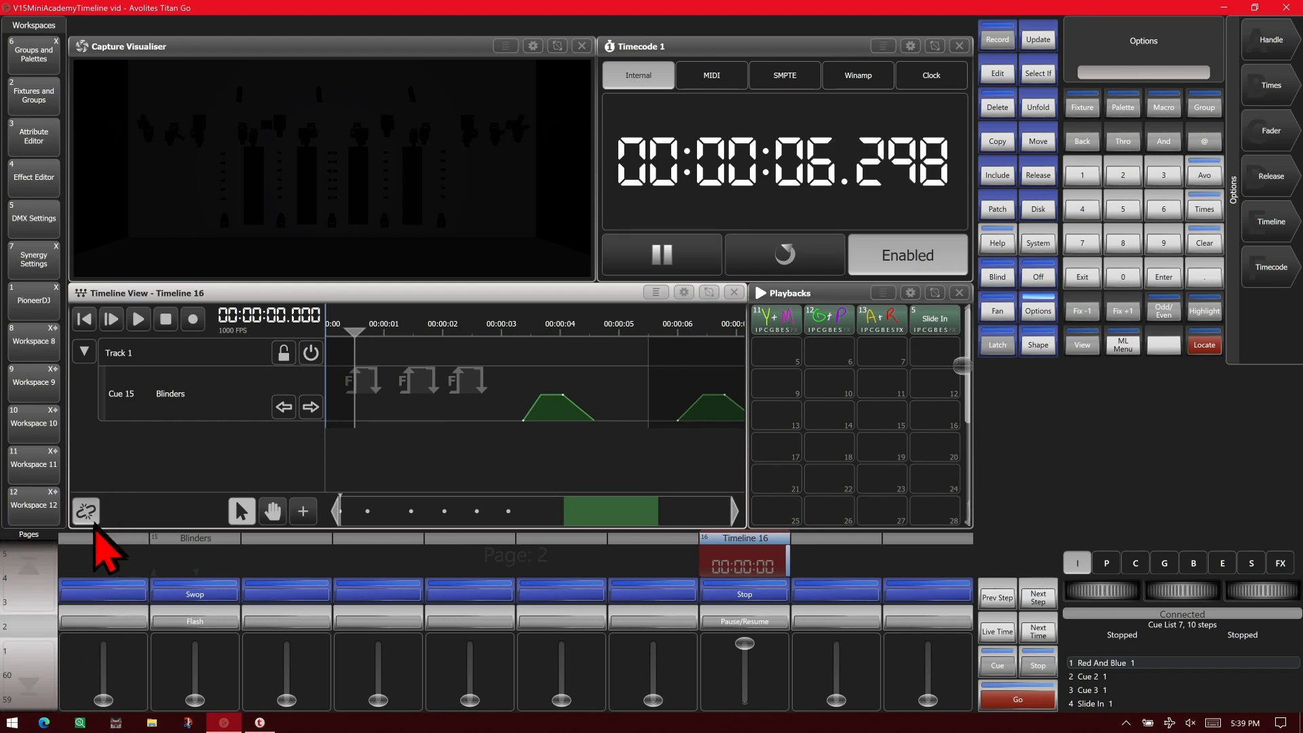
pyautogui.click(91, 523)
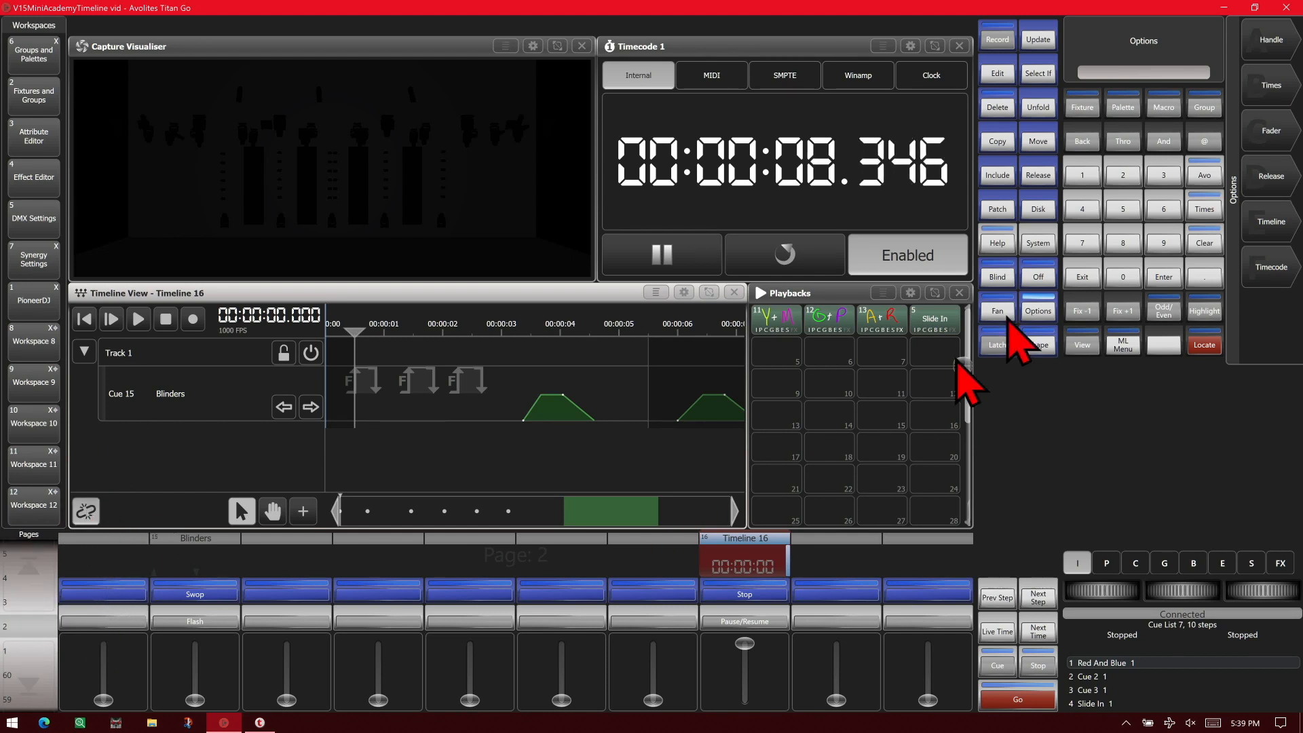
pyautogui.click(1081, 278)
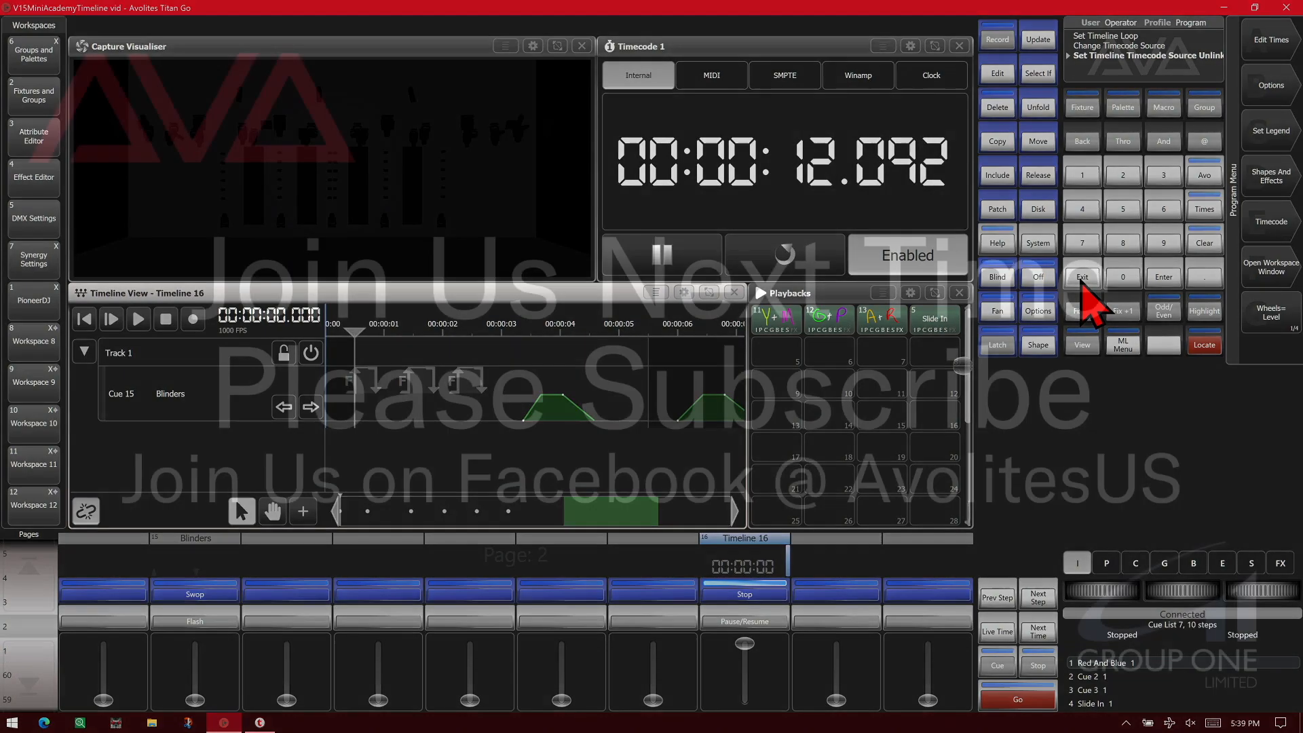